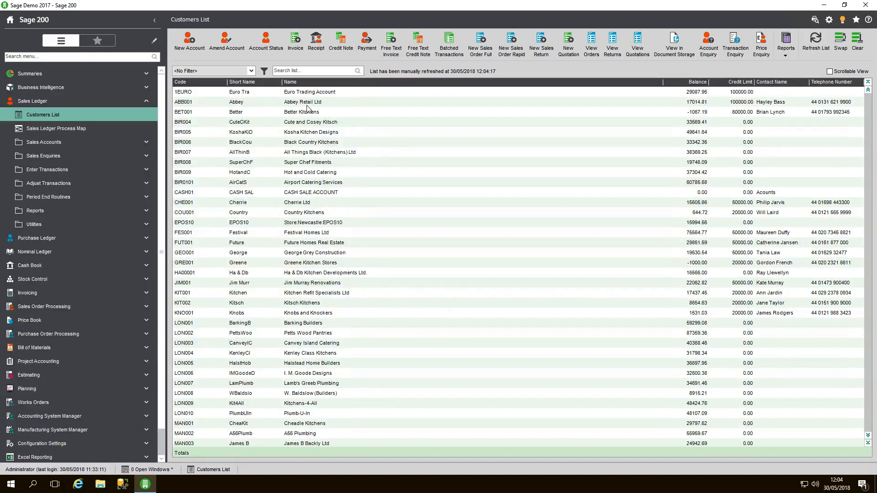
# Step: Set the active status of the Abbey Retail Ltd customer account to Hidden, save it, and refresh the customers list
pyautogui.click(300, 105)
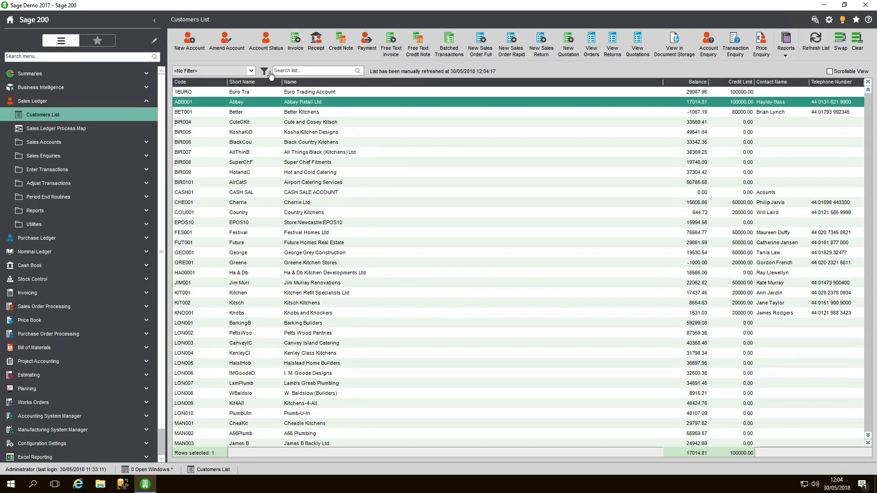
pyautogui.click(269, 48)
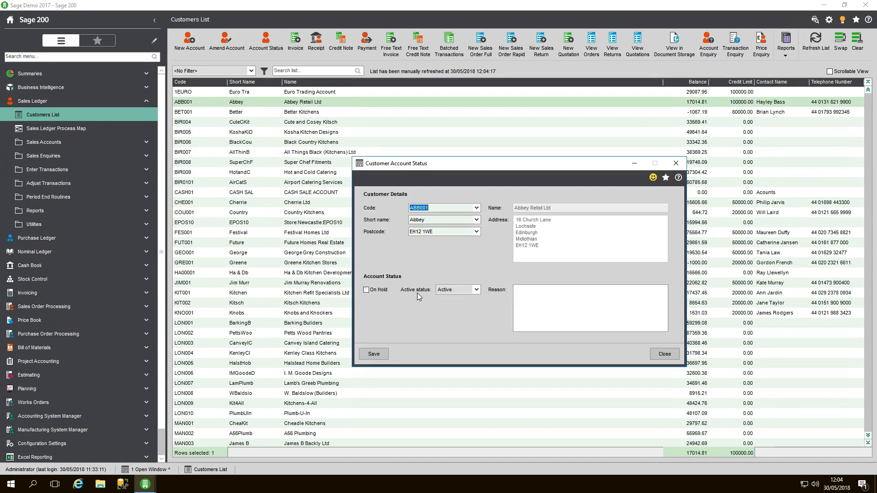
pyautogui.click(476, 291)
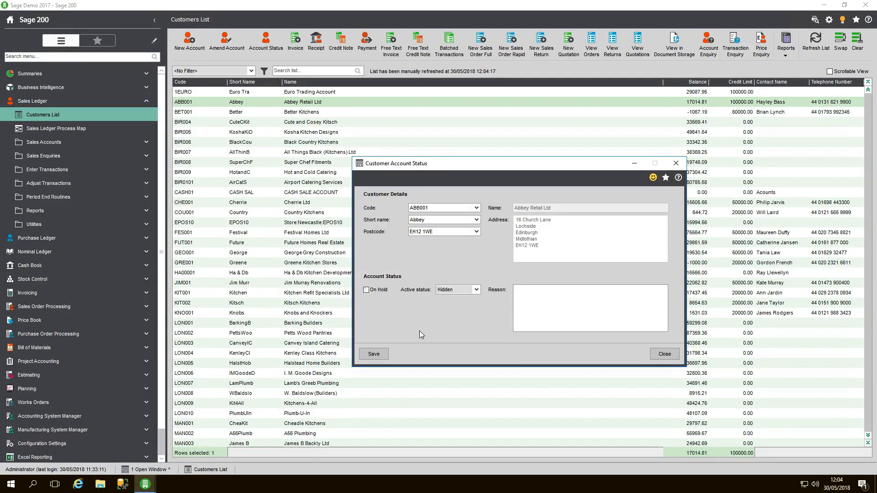
pyautogui.click(372, 354)
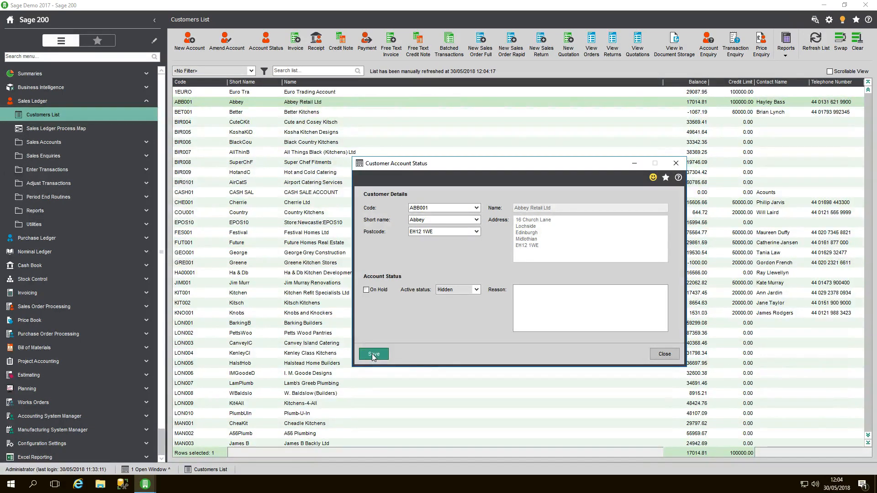
pyautogui.click(662, 355)
pyautogui.click(660, 354)
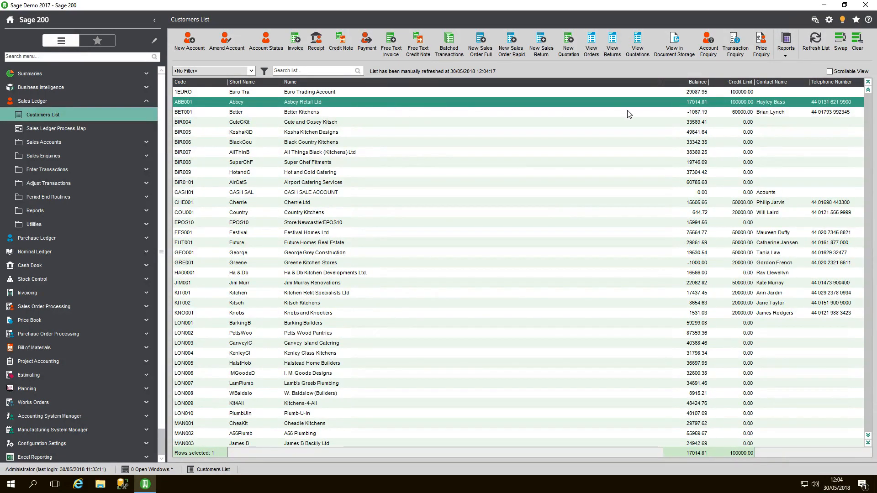
pyautogui.click(815, 45)
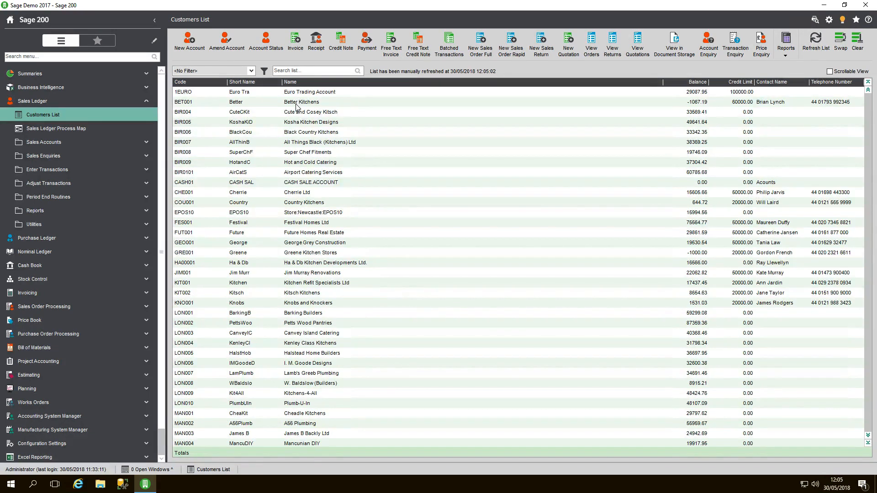
# Step: Check the customer codes offered for a new sales invoice, close the form unsaved, and clear the list selection
pyautogui.click(296, 48)
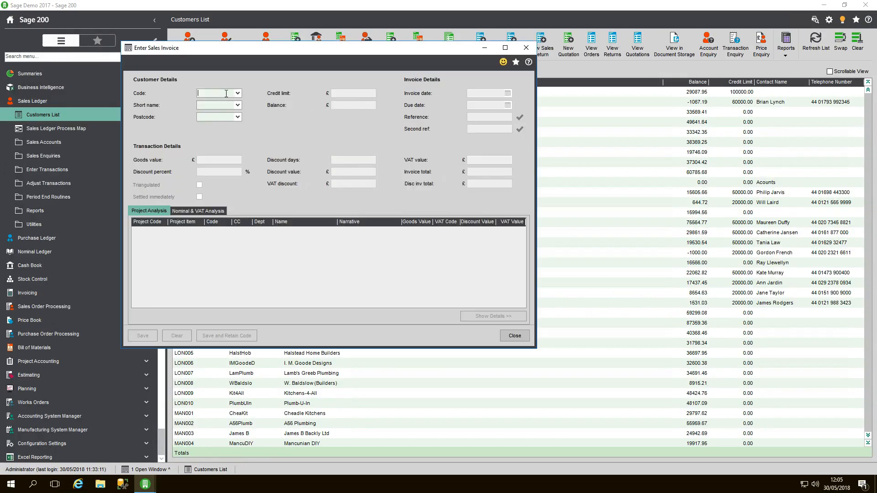
pyautogui.click(237, 93)
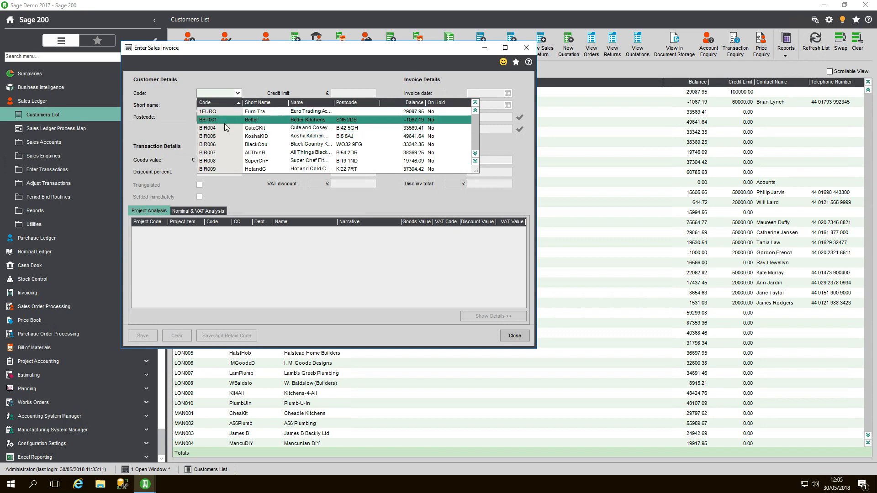
pyautogui.click(310, 88)
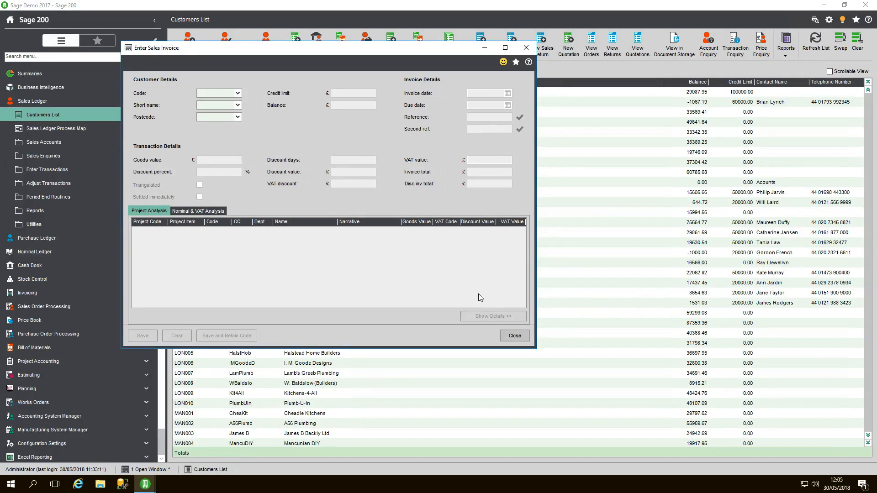
pyautogui.click(510, 335)
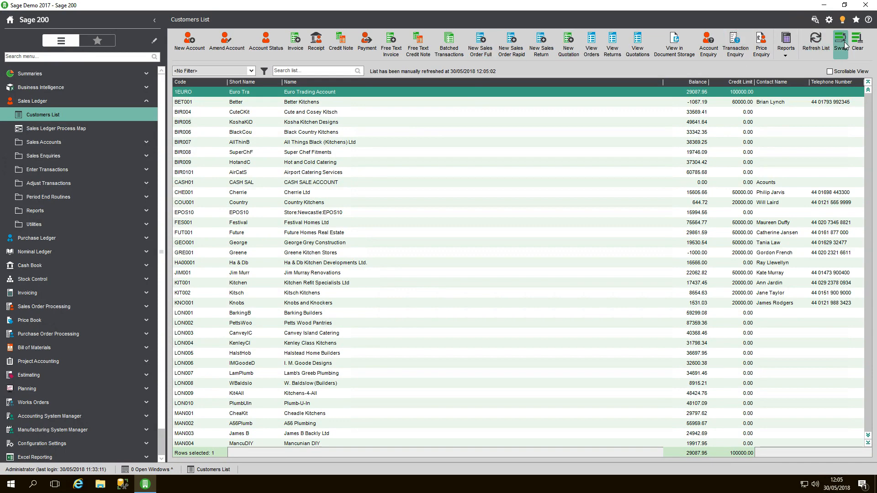
pyautogui.click(856, 49)
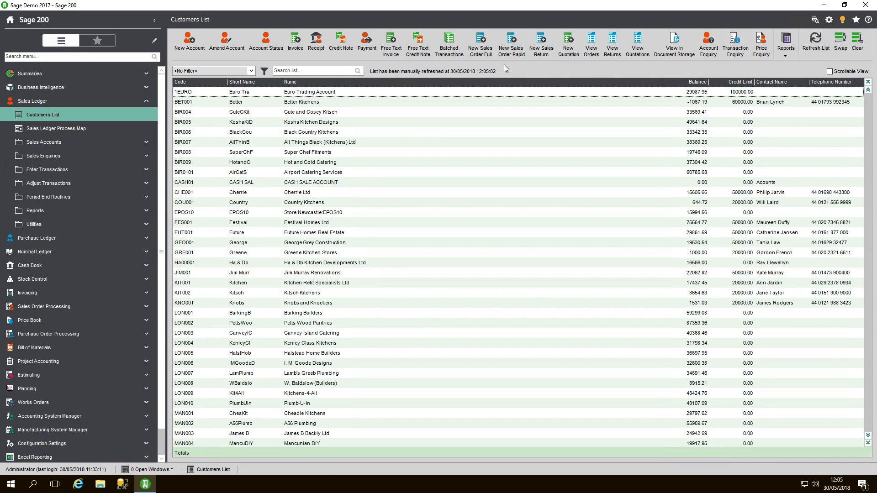
# Step: Start a new full sales order and look through the customer codes it offers
pyautogui.click(478, 48)
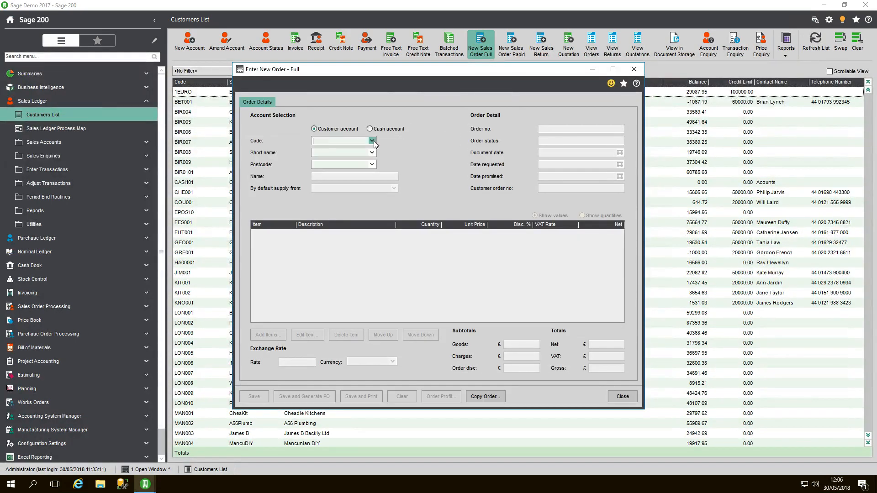
pyautogui.click(373, 142)
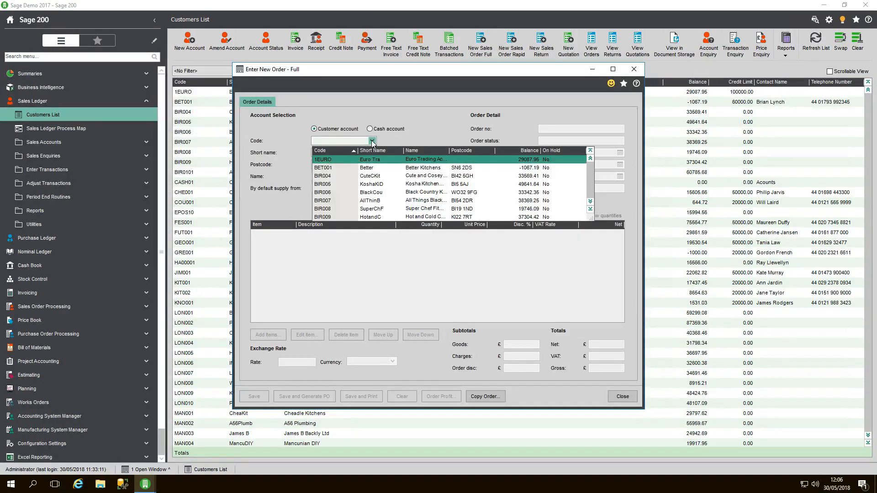
pyautogui.click(372, 141)
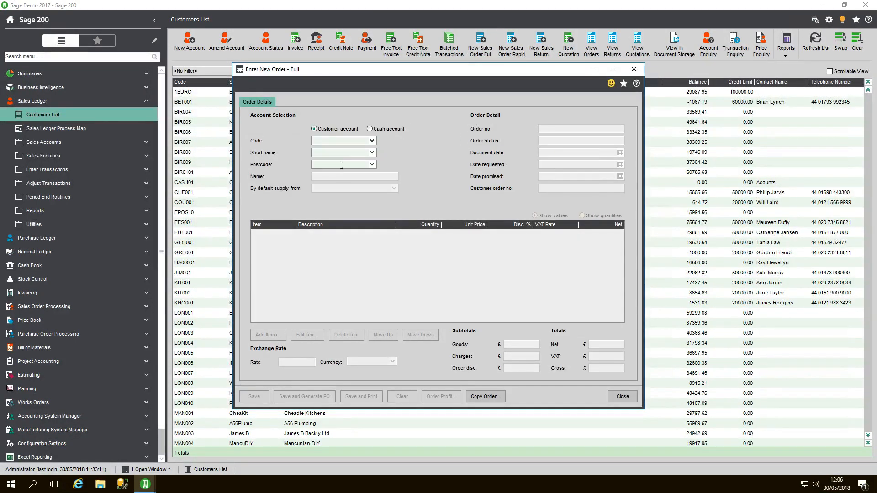
pyautogui.click(372, 141)
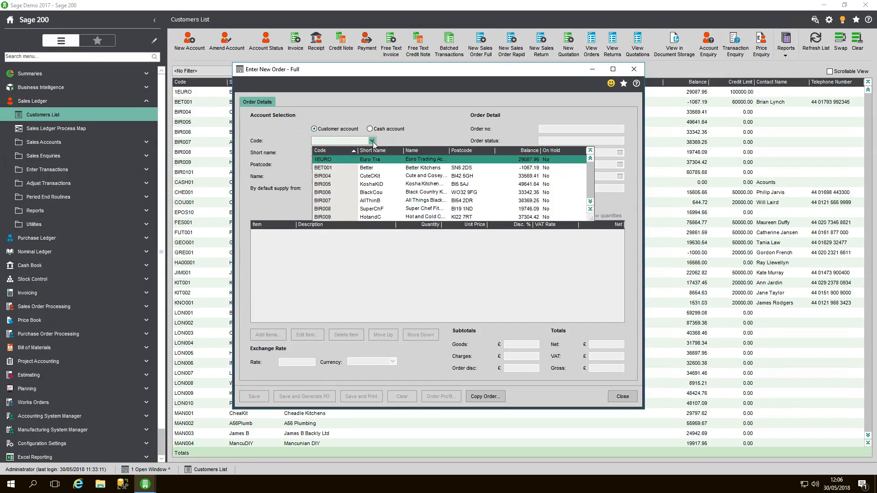
pyautogui.click(429, 127)
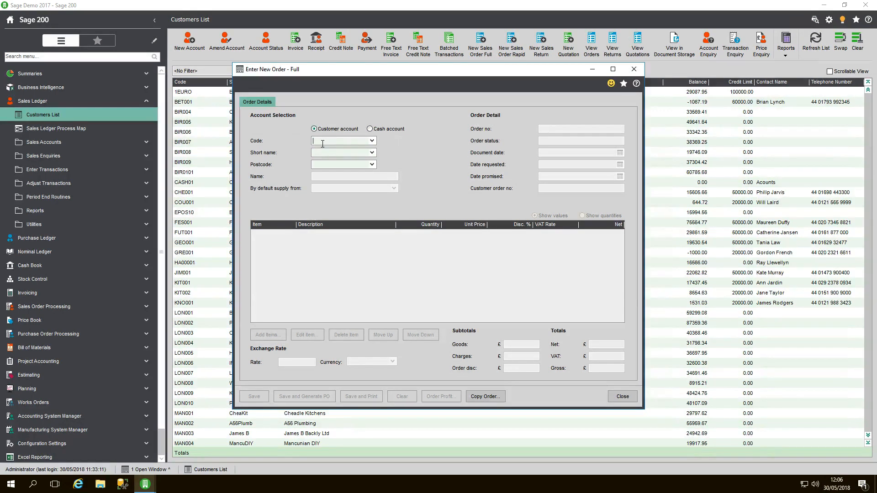
# Step: Try to enter the hidden Abbey Retail account's code in the new order, clear the entry, and close the form
pyautogui.write('abb001')
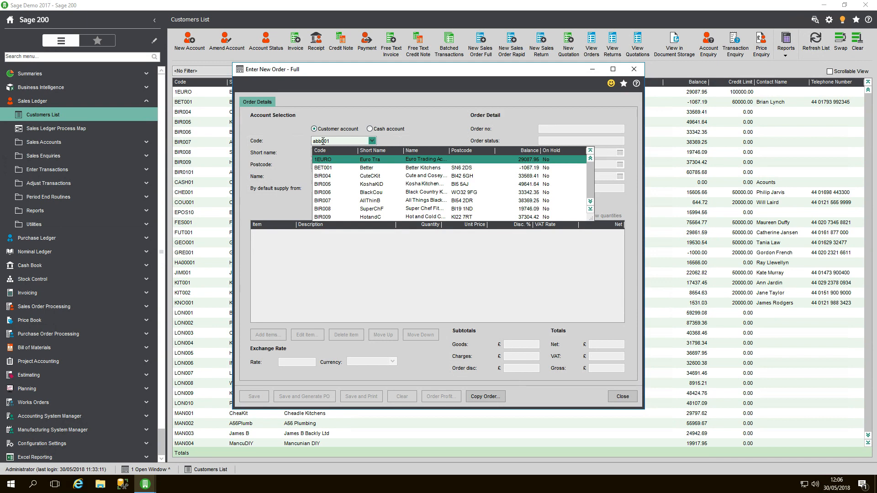
pyautogui.press('BackSpace')
pyautogui.press('BackSpace')
pyautogui.press('BackSpace')
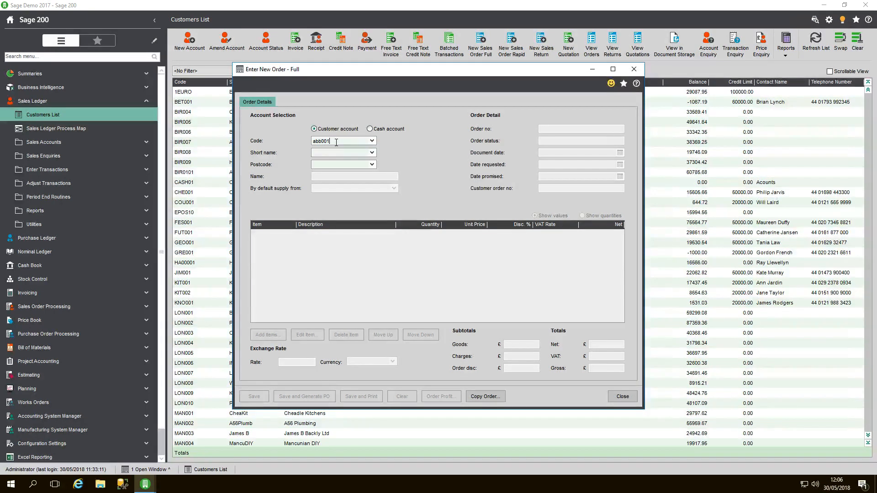
pyautogui.press('BackSpace')
pyautogui.press('BackSpace')
pyautogui.press('BackSpace')
pyautogui.click(619, 397)
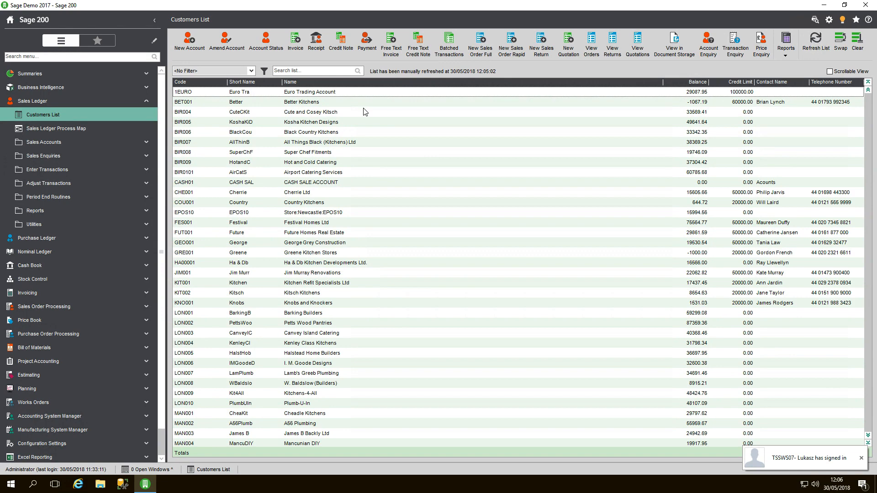
# Step: Run the Sales Ledger Accounts Not Active report with all criteria set to All, review it, and close it
pyautogui.click(123, 216)
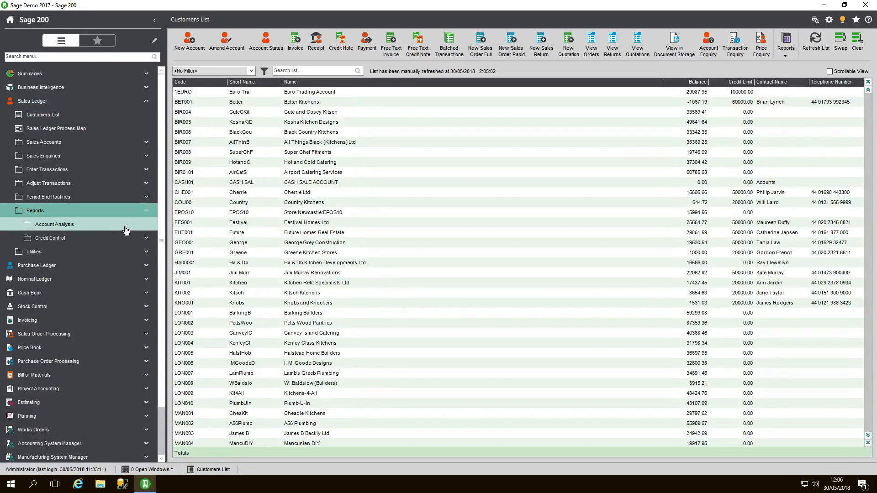
pyautogui.click(126, 230)
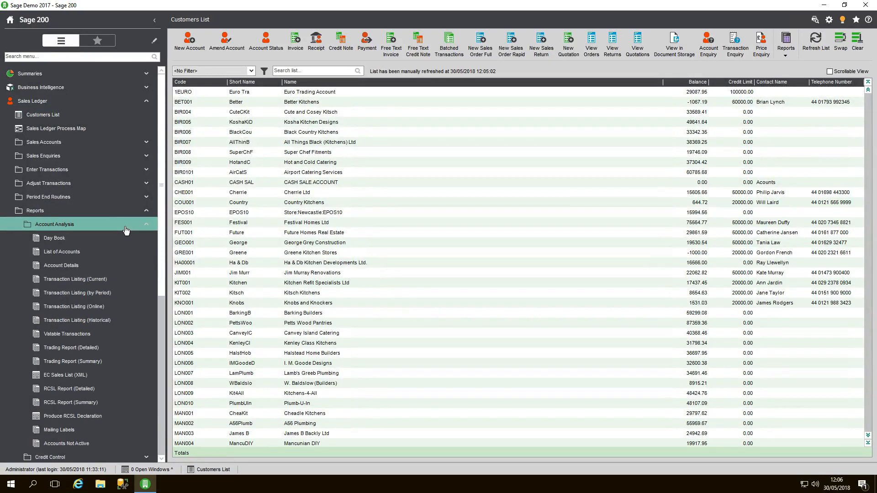
pyautogui.click(74, 447)
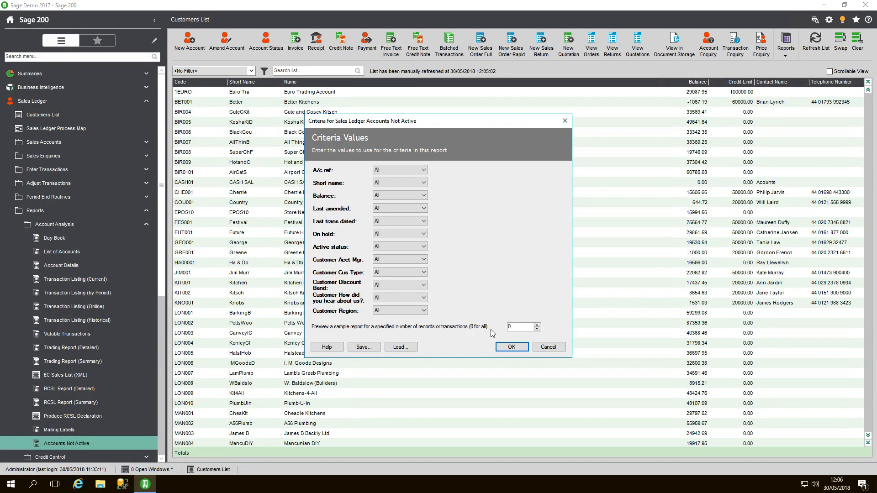
pyautogui.click(510, 349)
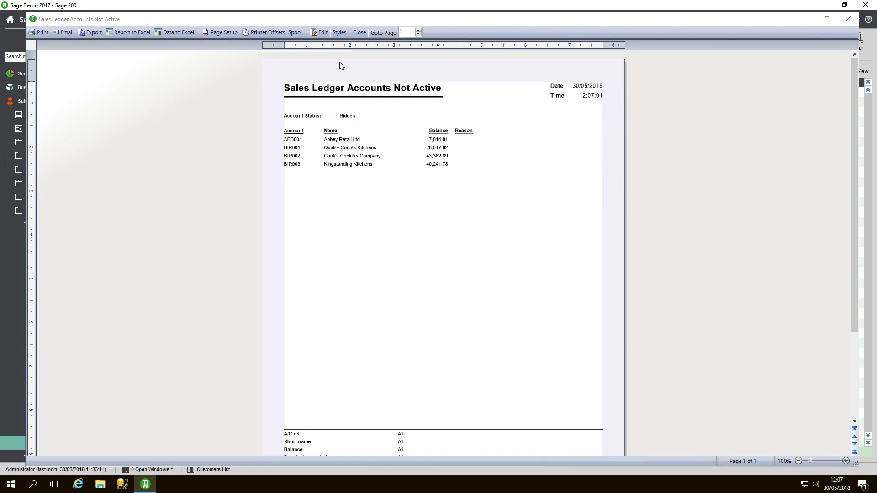
pyautogui.click(358, 33)
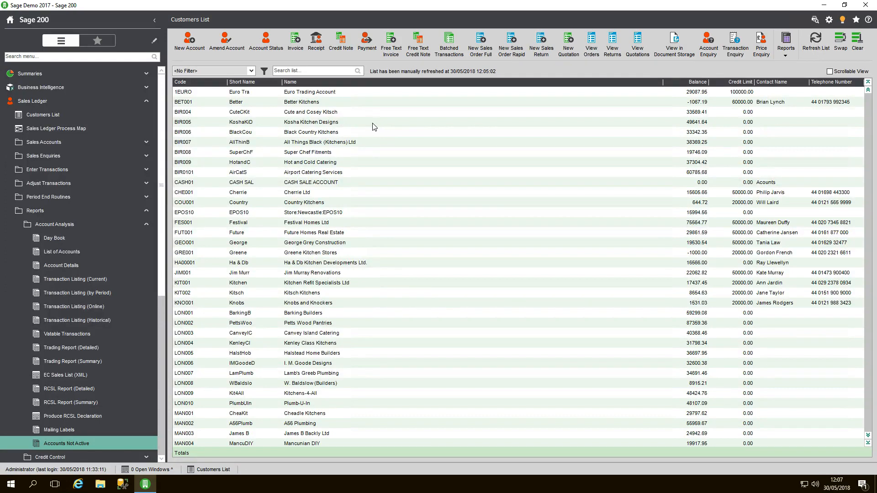
# Step: Set the Abbey Retail Ltd account's active status back to Active, save it, and refresh the customers list
pyautogui.click(270, 50)
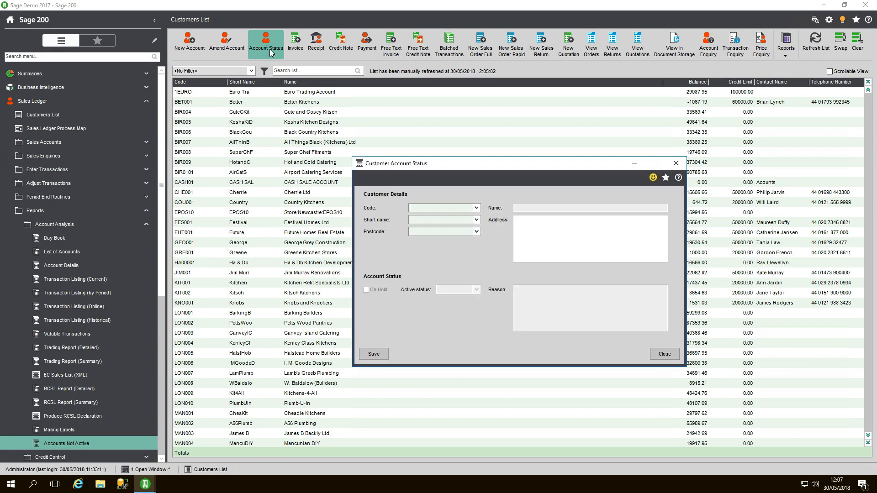
pyautogui.click(476, 208)
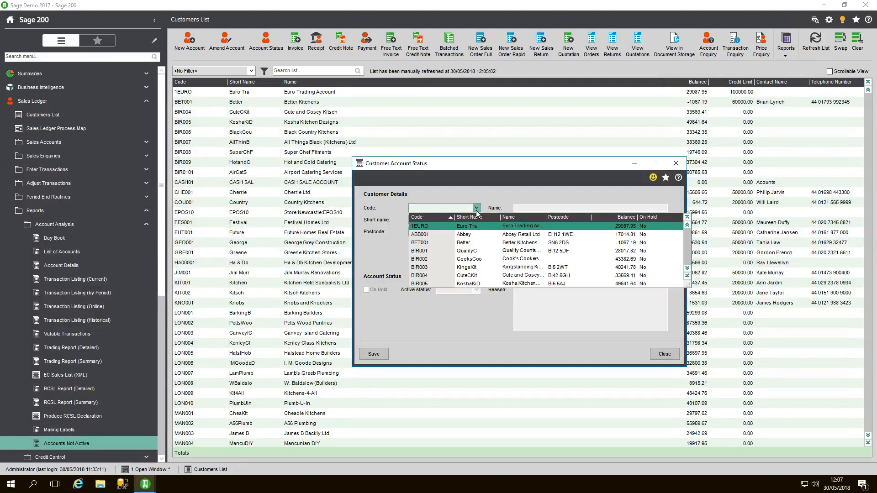
pyautogui.click(463, 235)
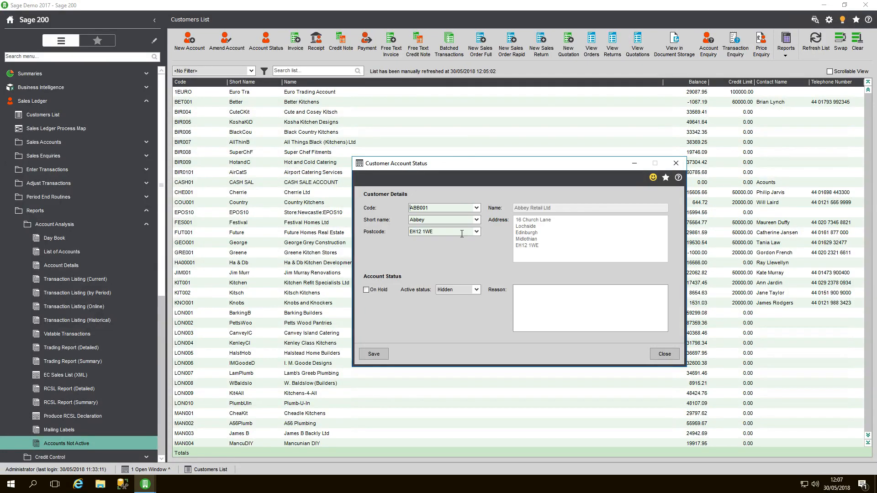
pyautogui.click(476, 291)
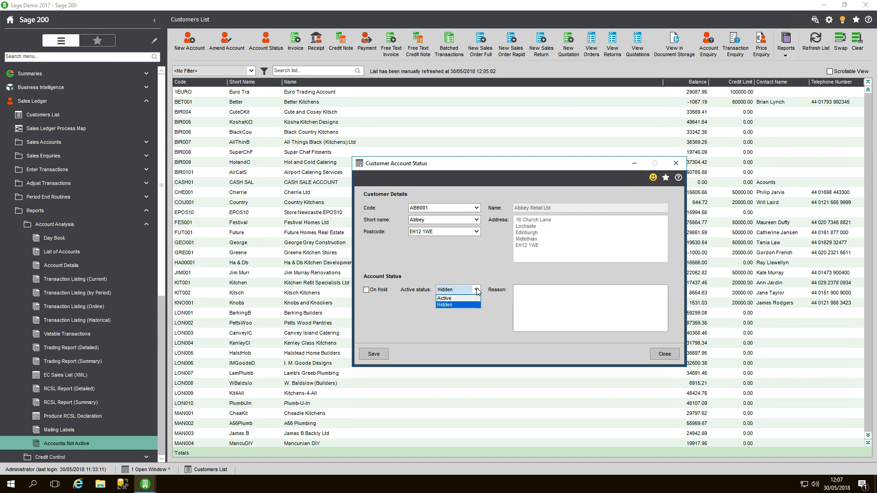
pyautogui.click(375, 353)
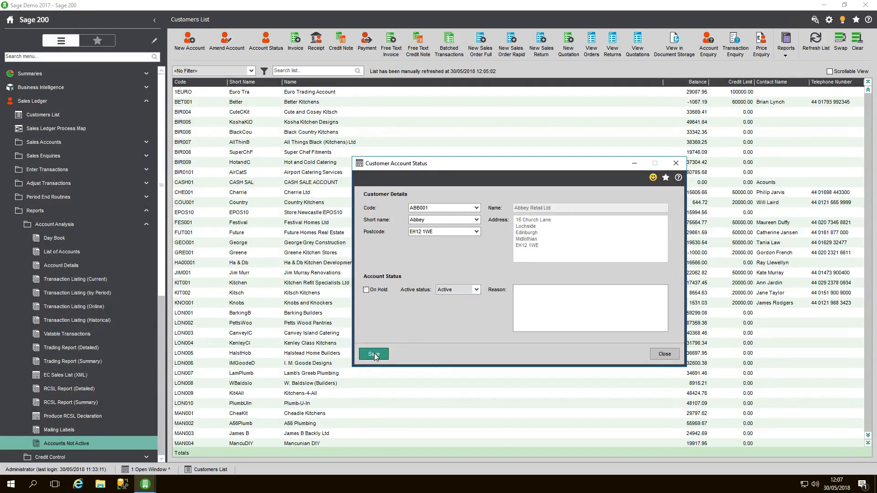
pyautogui.click(668, 355)
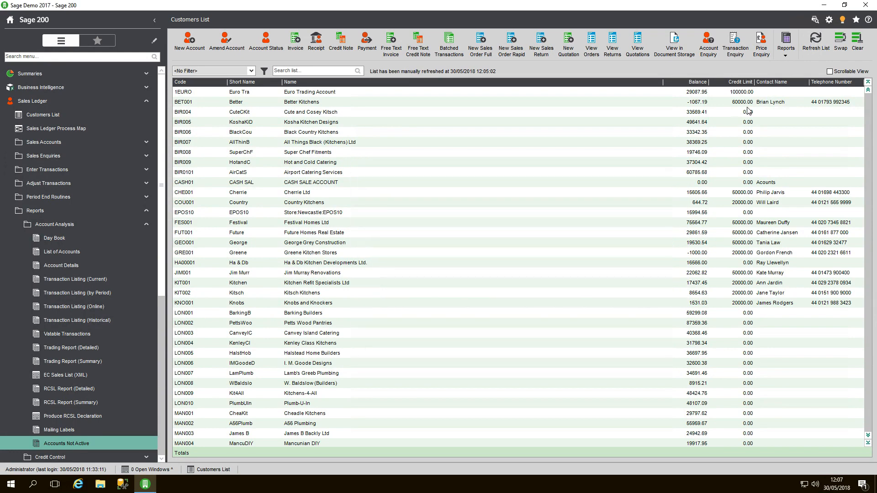
pyautogui.click(814, 50)
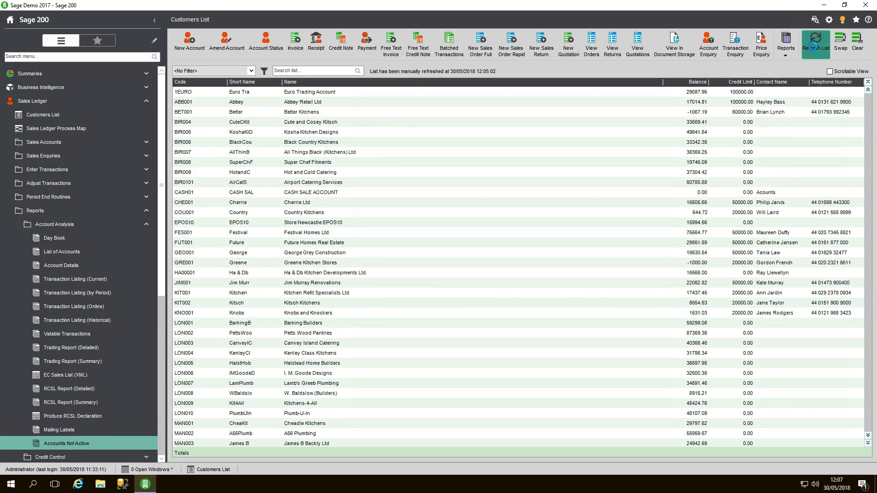
# Step: Open a new sales invoice for Abbey Retail Ltd to check the account is usable, and close it without saving
pyautogui.click(291, 103)
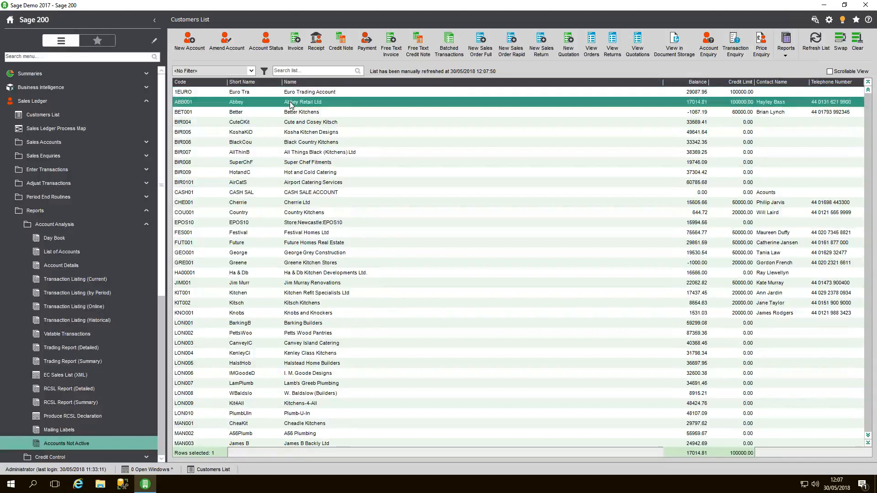
pyautogui.click(295, 50)
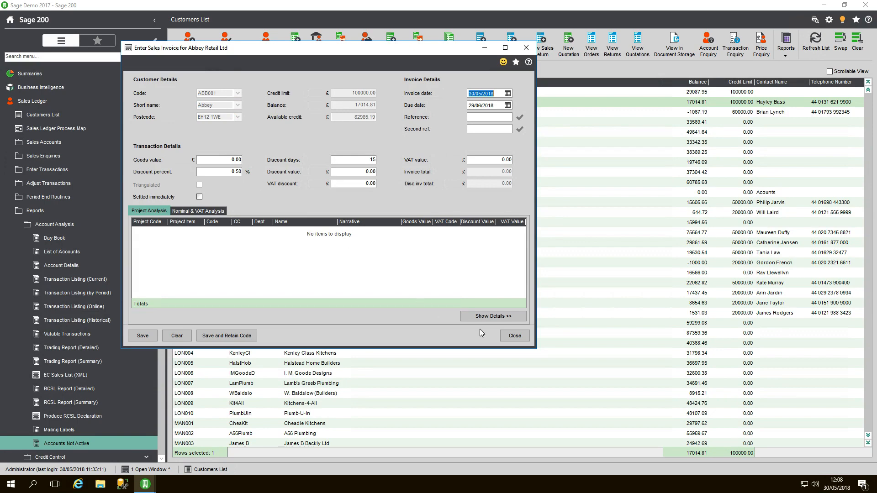
pyautogui.click(513, 336)
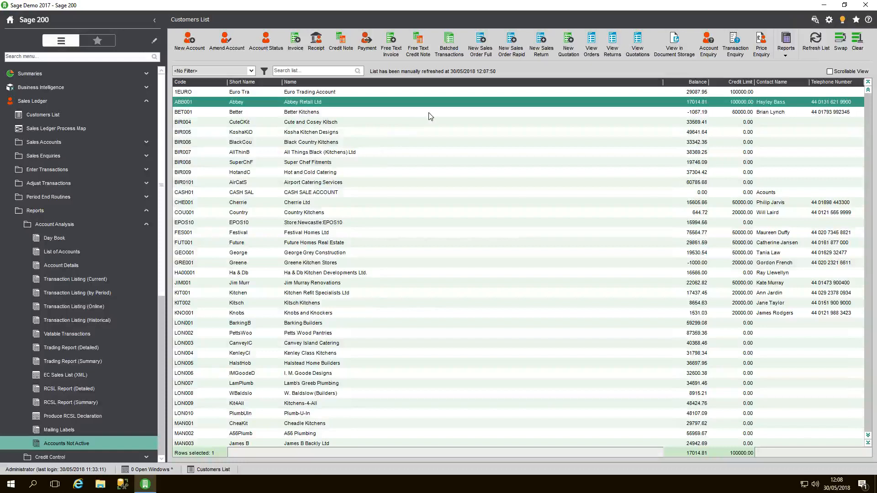
# Step: Open a new full sales order for Abbey Retail Ltd, check the account in the customer code list, and close the form without saving
pyautogui.click(480, 53)
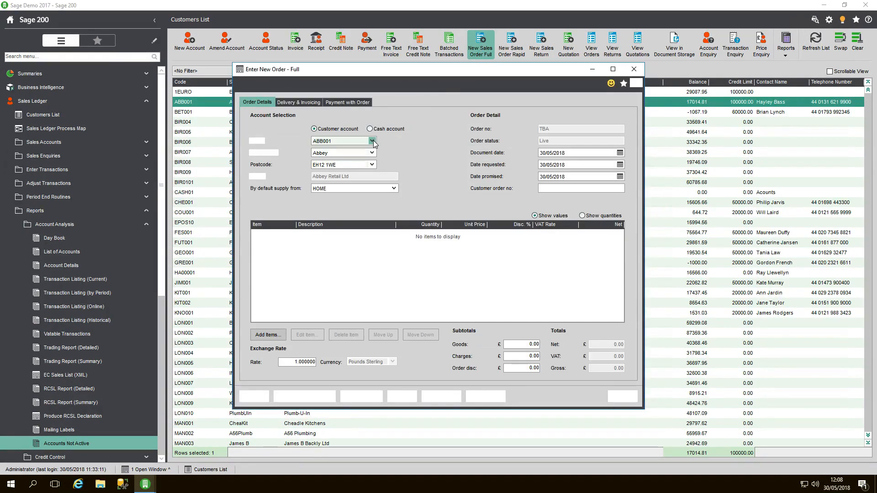
pyautogui.click(372, 141)
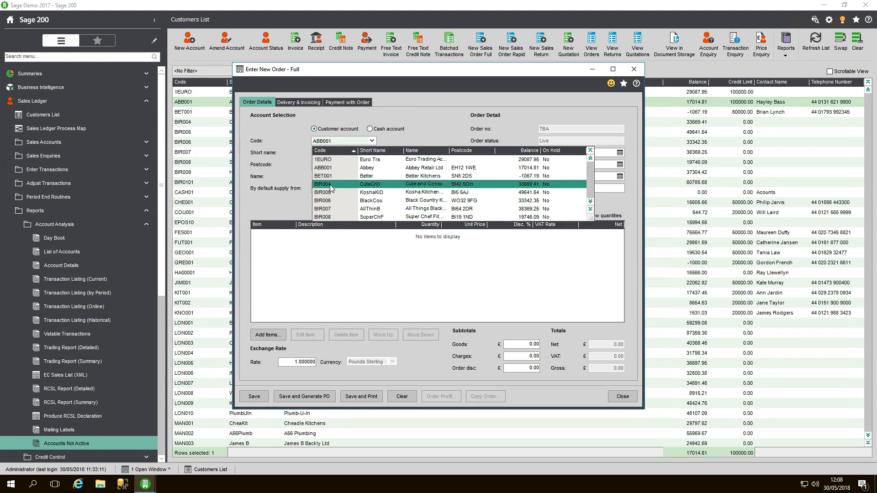
pyautogui.click(424, 127)
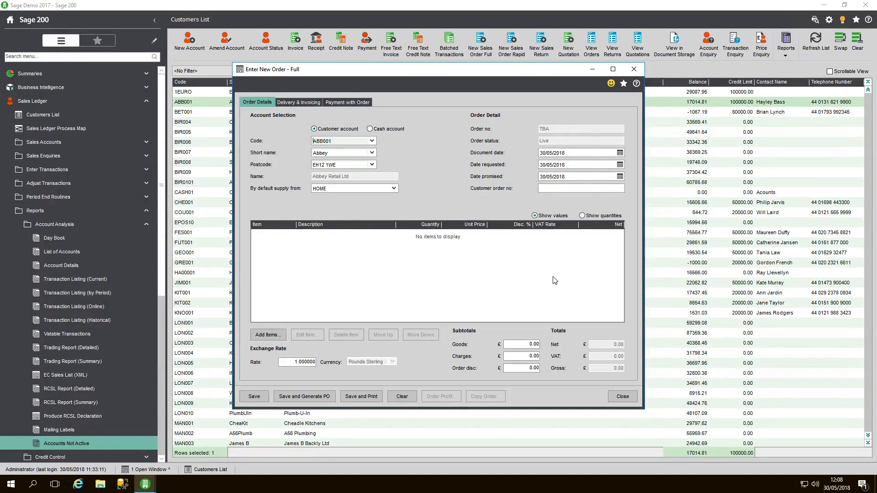
pyautogui.click(621, 395)
pyautogui.click(474, 276)
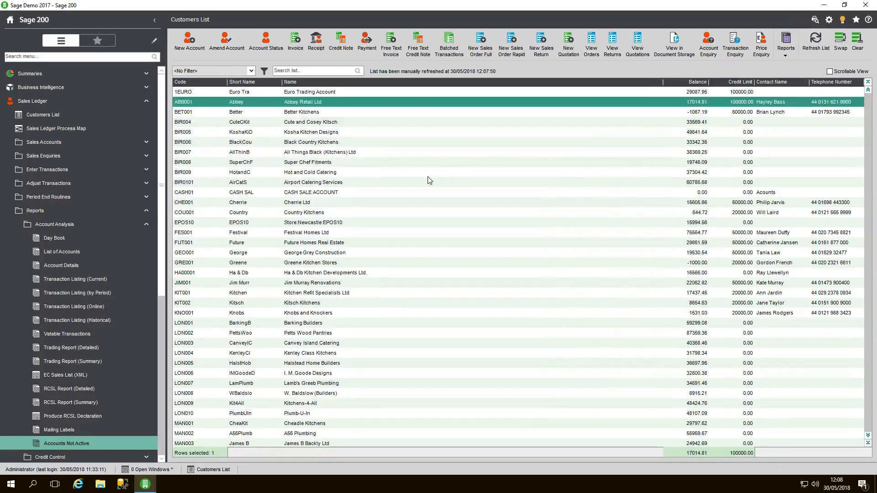
# Step: Open the Suppliers List in the Purchase Ledger
pyautogui.click(91, 106)
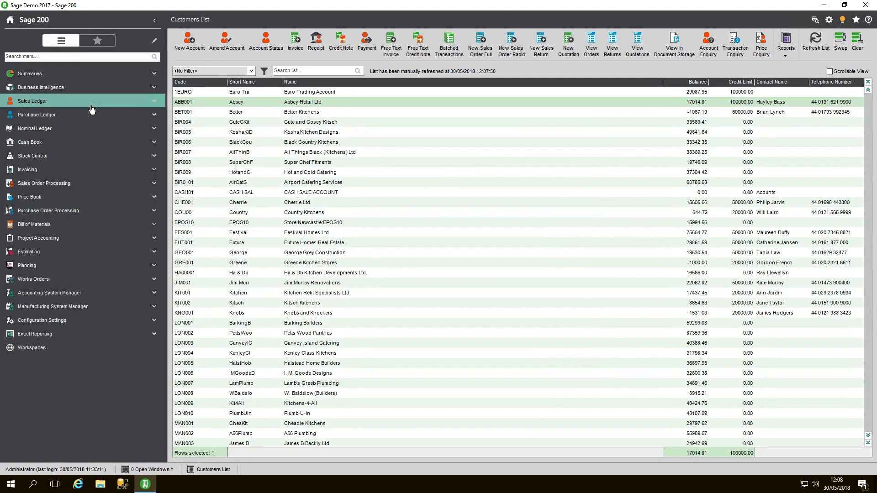
pyautogui.click(81, 117)
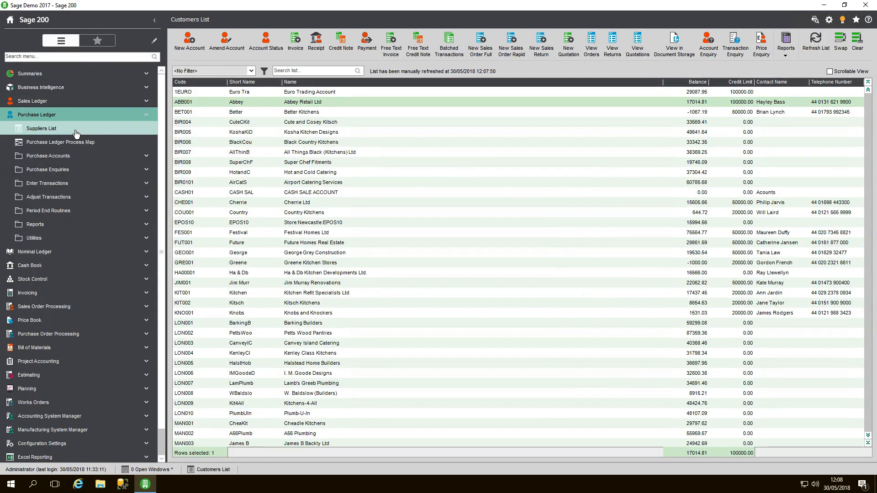
pyautogui.click(75, 131)
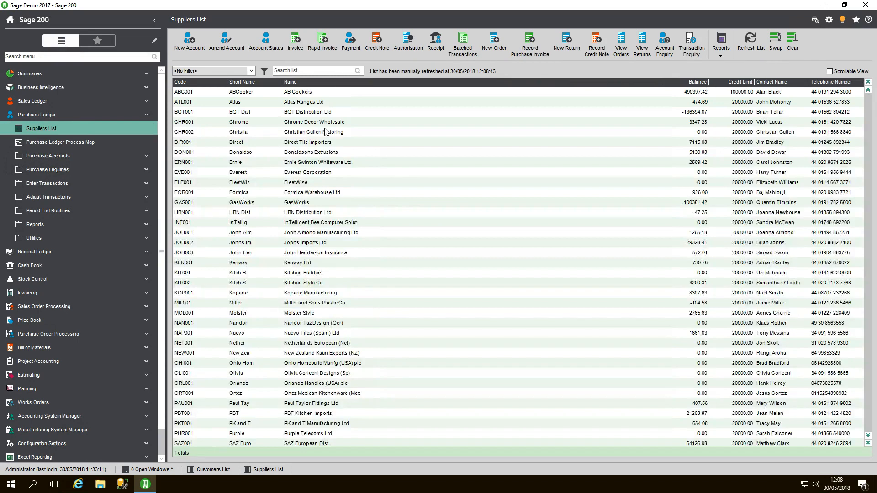
# Step: Set the Atlas Ranges Ltd supplier account's active status to Hidden, save it, and refresh the suppliers list
pyautogui.click(305, 105)
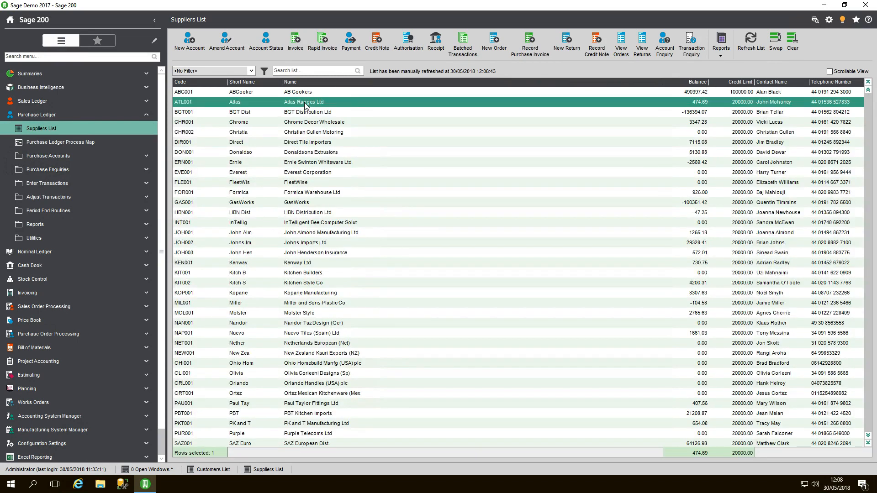
pyautogui.click(272, 50)
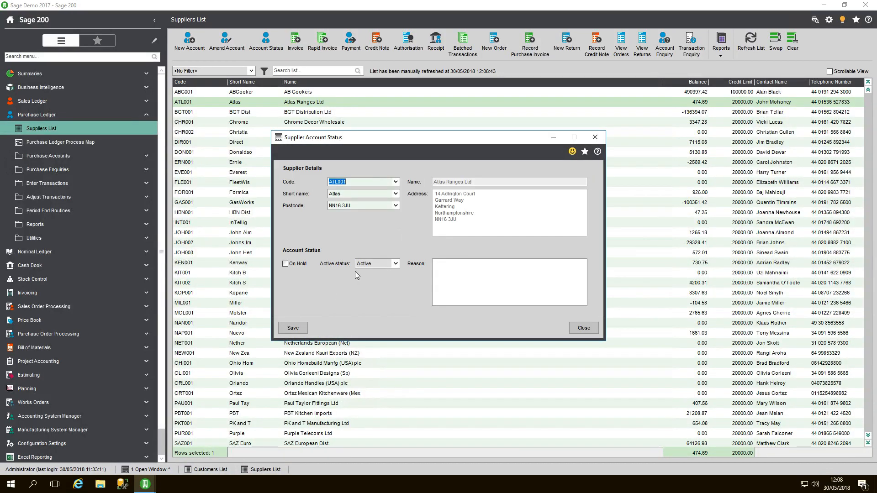
pyautogui.click(395, 264)
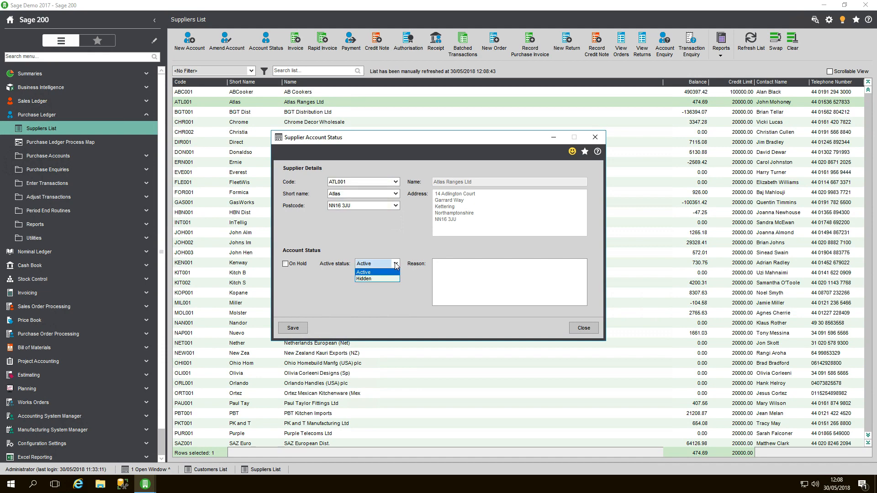
pyautogui.click(376, 279)
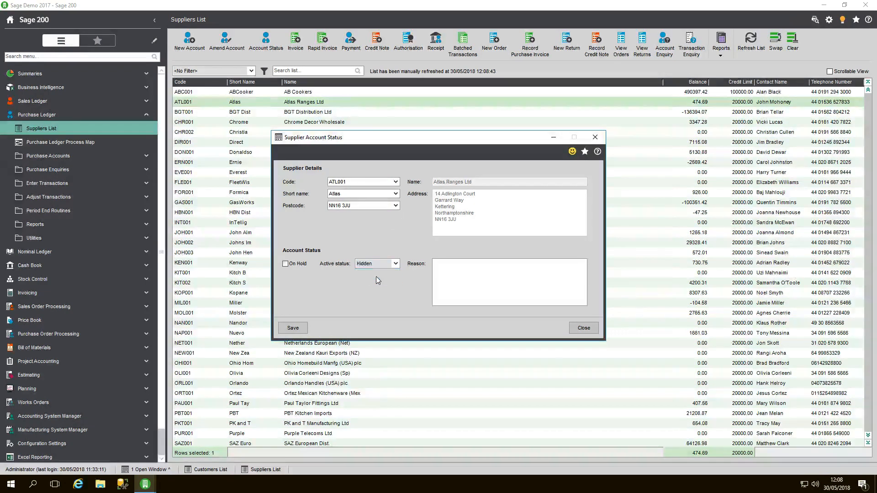
pyautogui.click(294, 328)
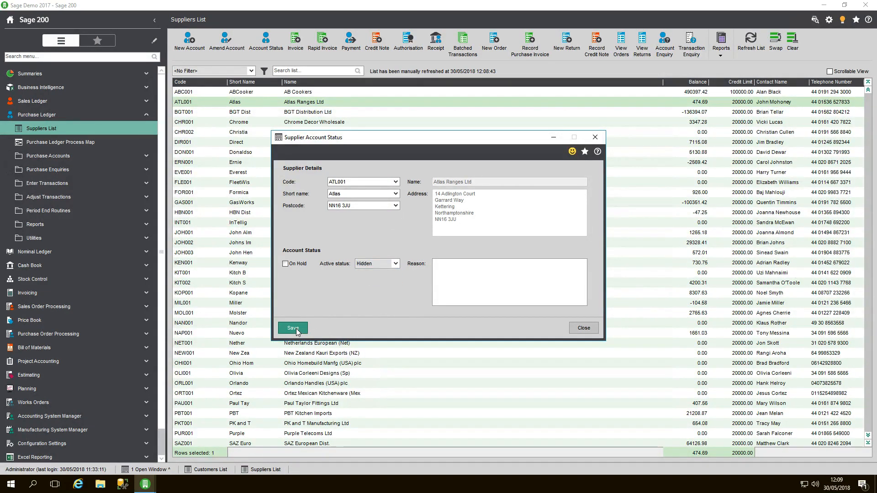
pyautogui.click(581, 328)
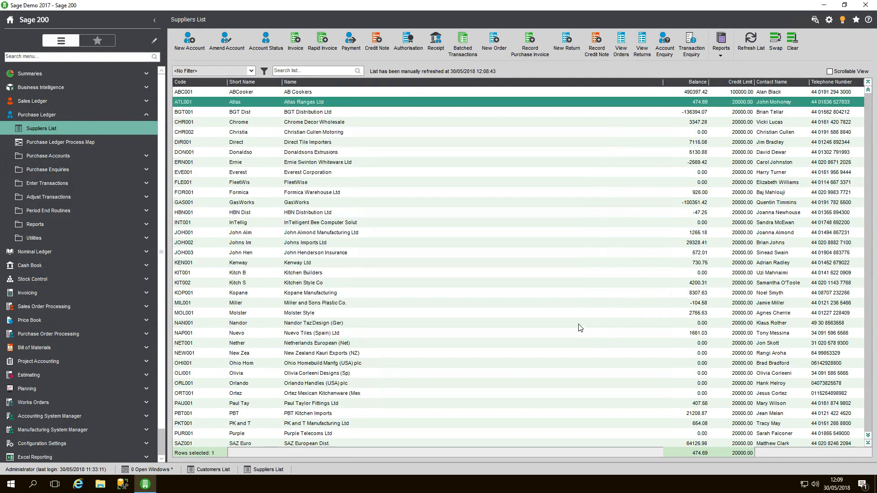
pyautogui.click(748, 52)
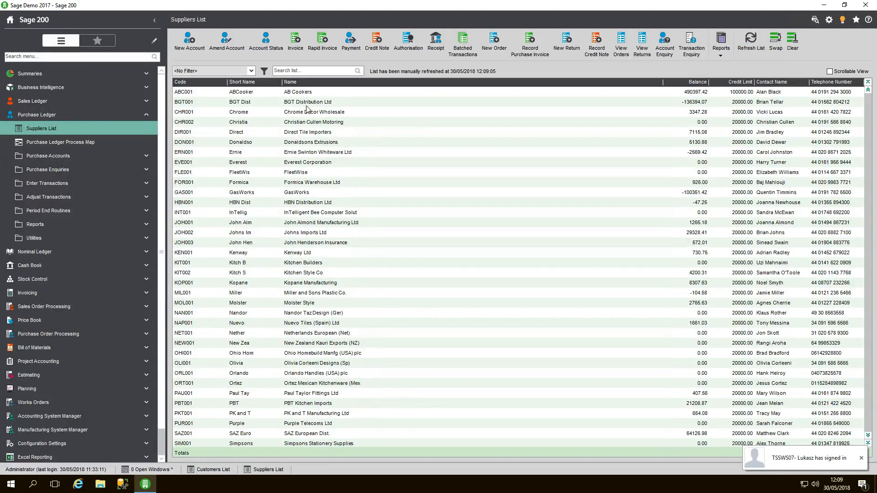
# Step: Open a new purchase invoice, check the supplier code list for Atlas Ranges Ltd, and close the form without saving
pyautogui.click(299, 48)
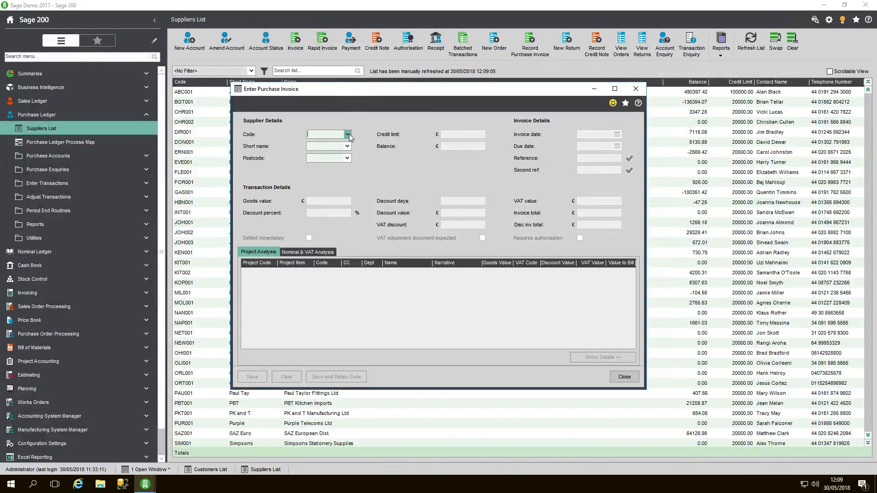
pyautogui.click(349, 135)
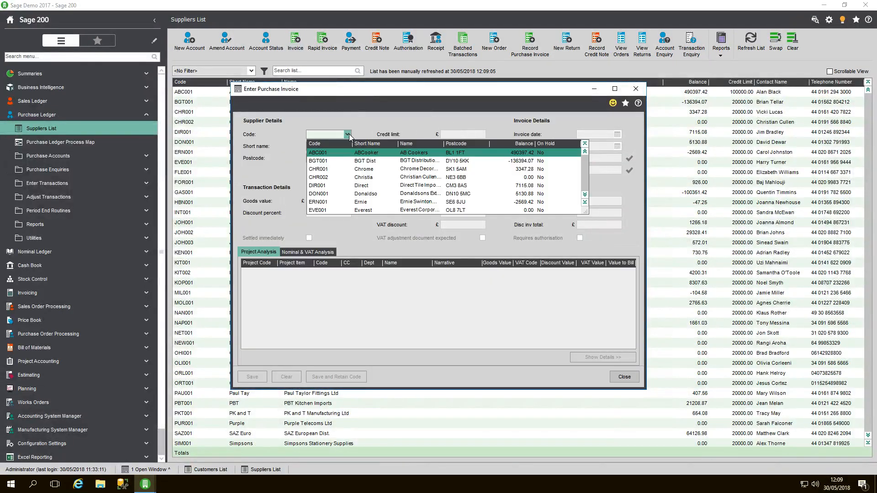
pyautogui.click(371, 127)
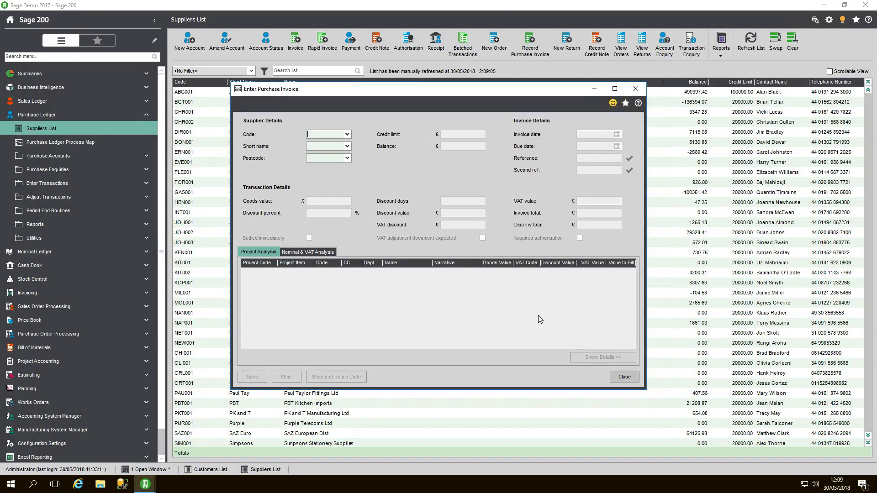
pyautogui.click(623, 377)
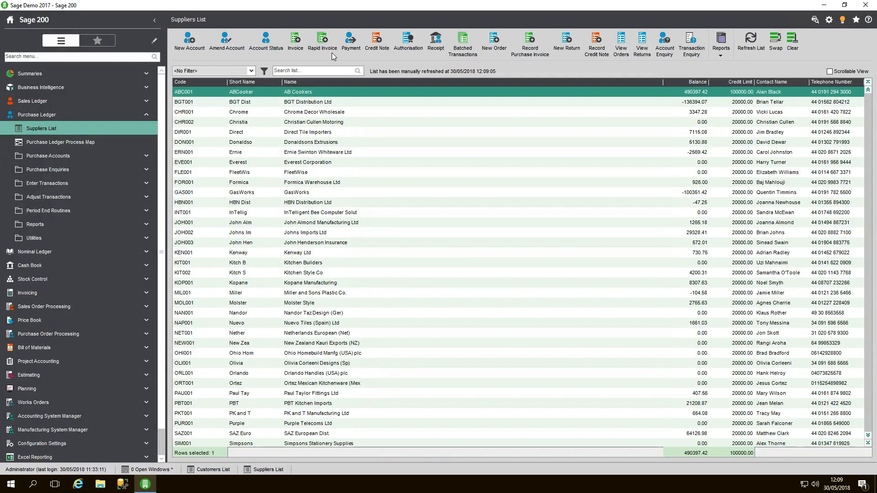
# Step: Set the Atlas Ranges Ltd supplier account's active status to Active and save it
pyautogui.click(266, 42)
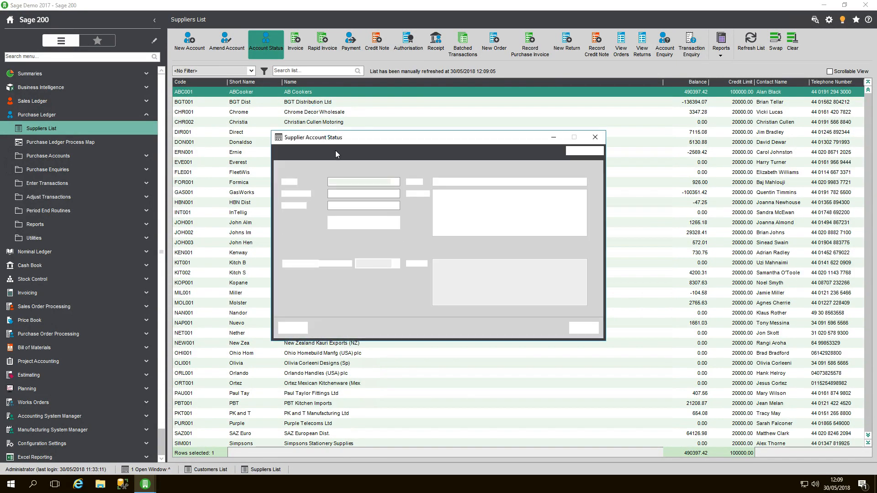
pyautogui.click(396, 182)
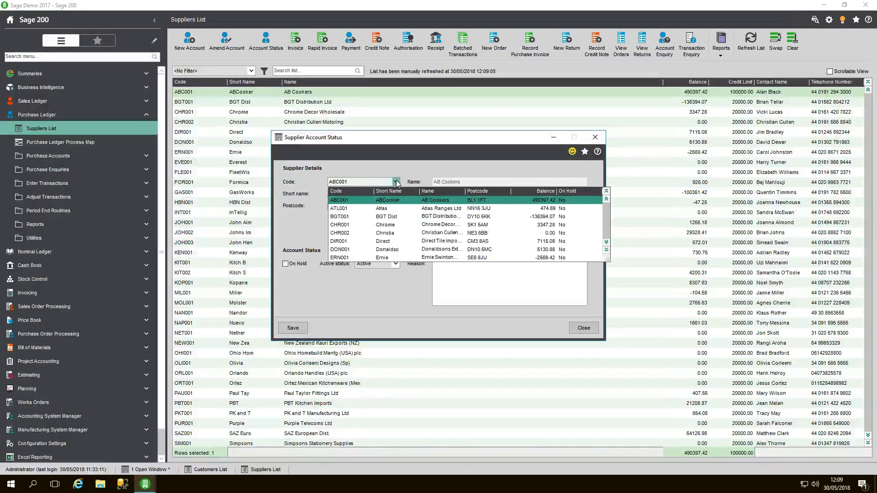
pyautogui.click(383, 209)
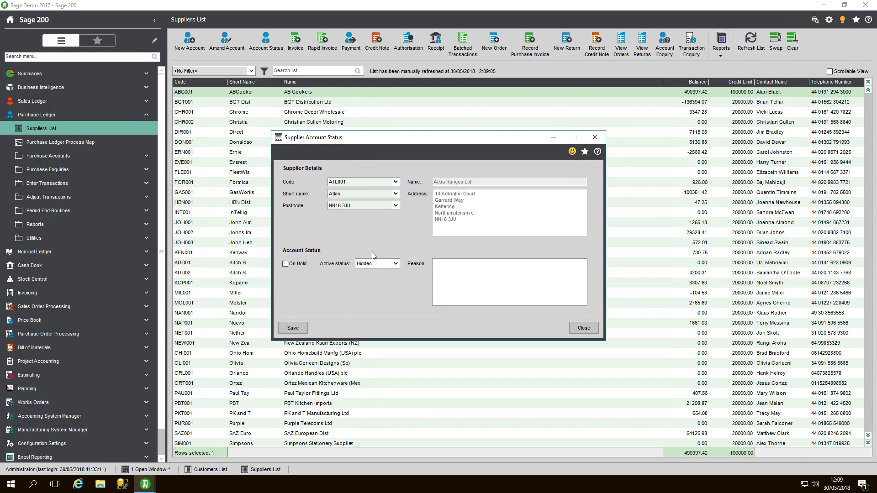
pyautogui.click(383, 264)
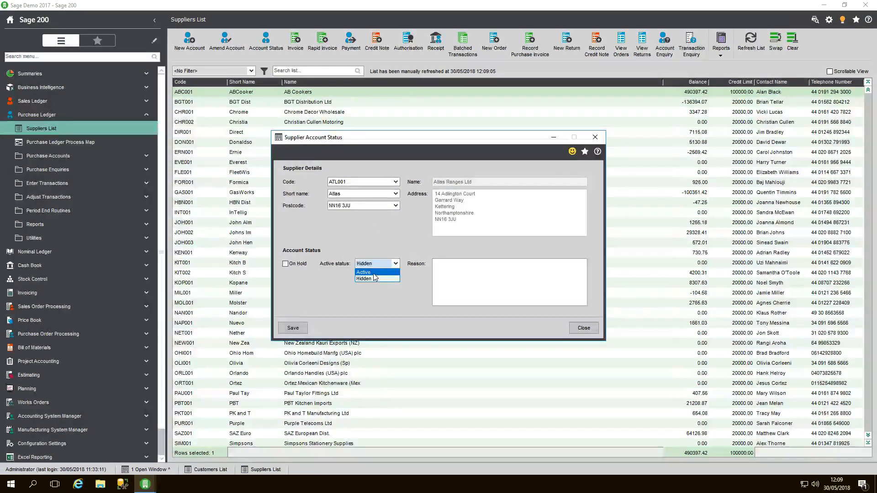
pyautogui.click(297, 329)
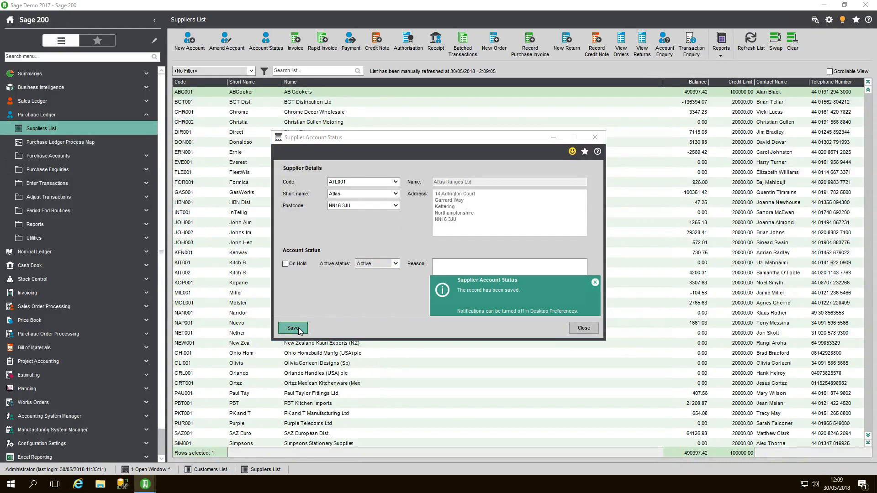
# Step: Set the Atlas Ranges Ltd supplier account's active status back to Hidden, save it, and close the account status form
pyautogui.click(396, 182)
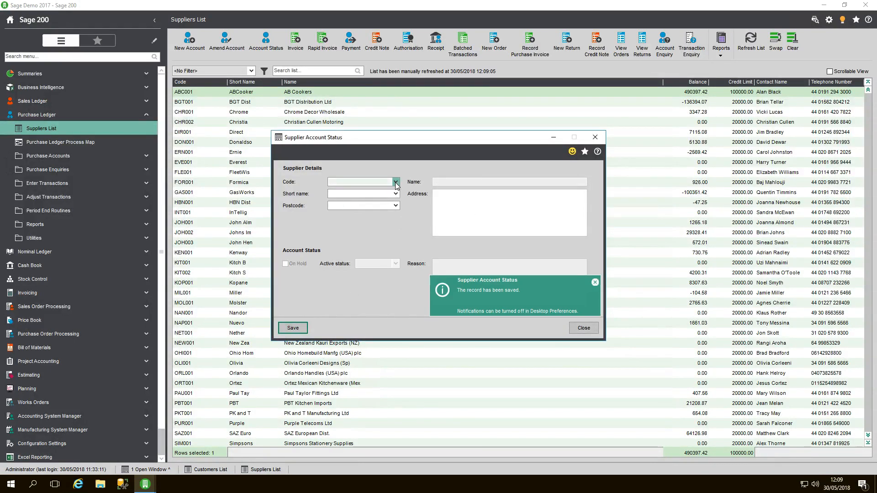
pyautogui.click(382, 208)
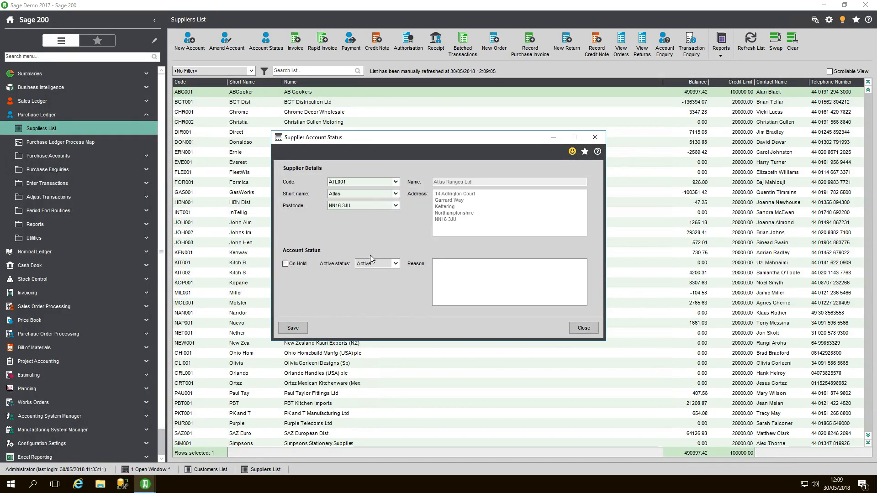
pyautogui.click(384, 268)
pyautogui.click(366, 278)
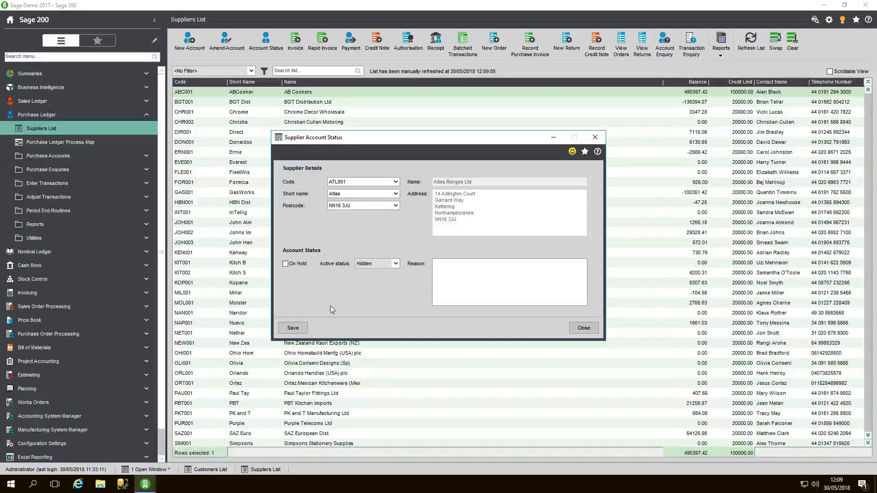
pyautogui.click(294, 329)
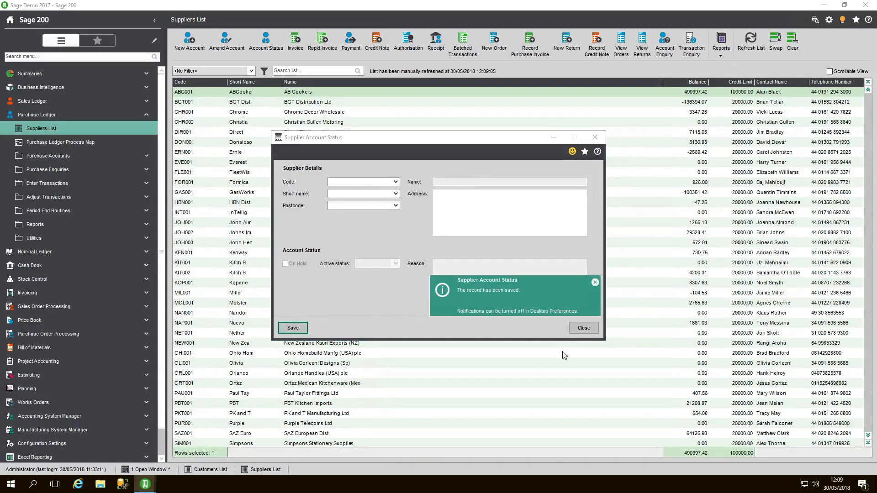
pyautogui.click(583, 328)
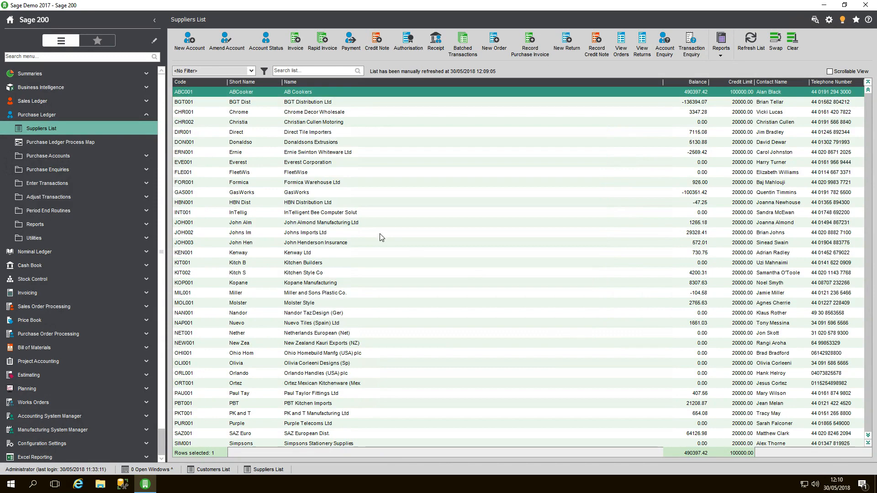
# Step: Run the Purchase Ledger Accounts Not Active report with the default criteria, review the listed suppliers, and close it
pyautogui.click(59, 226)
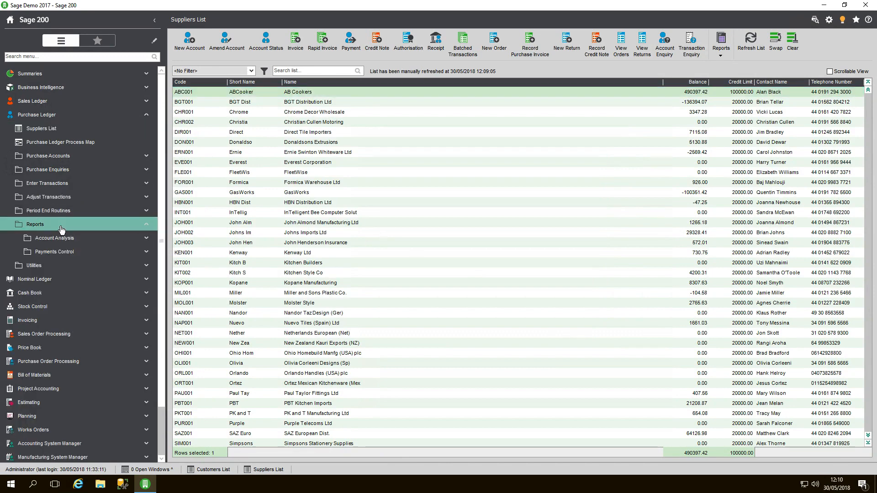
pyautogui.click(59, 238)
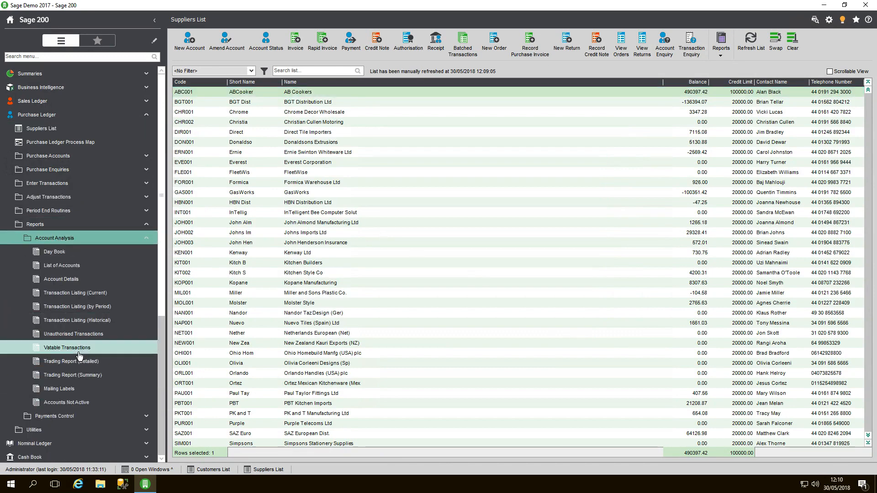
pyautogui.click(67, 401)
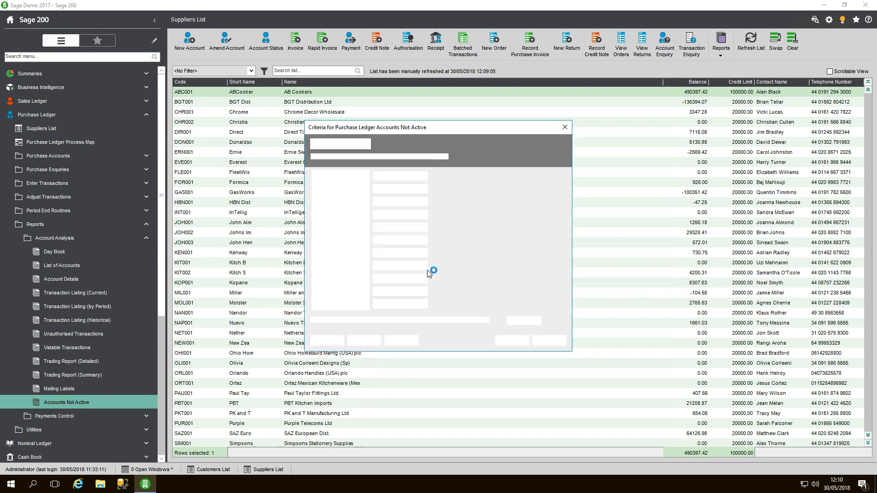
pyautogui.click(501, 342)
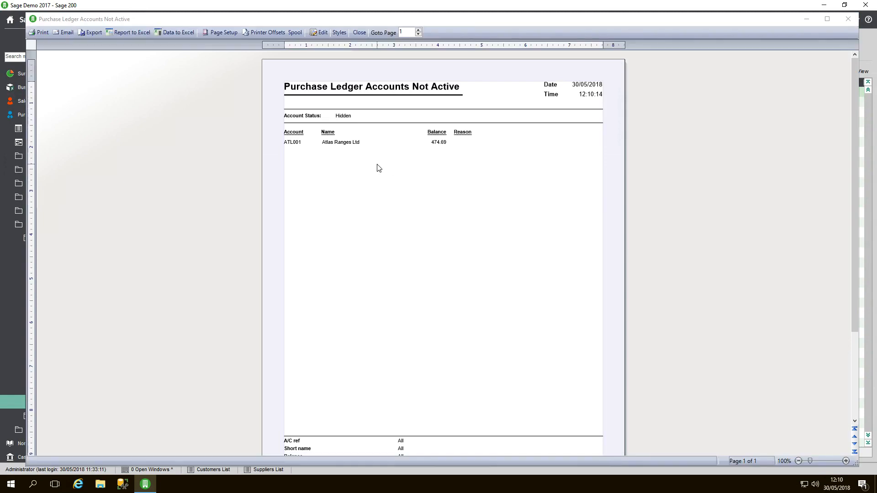
pyautogui.click(359, 33)
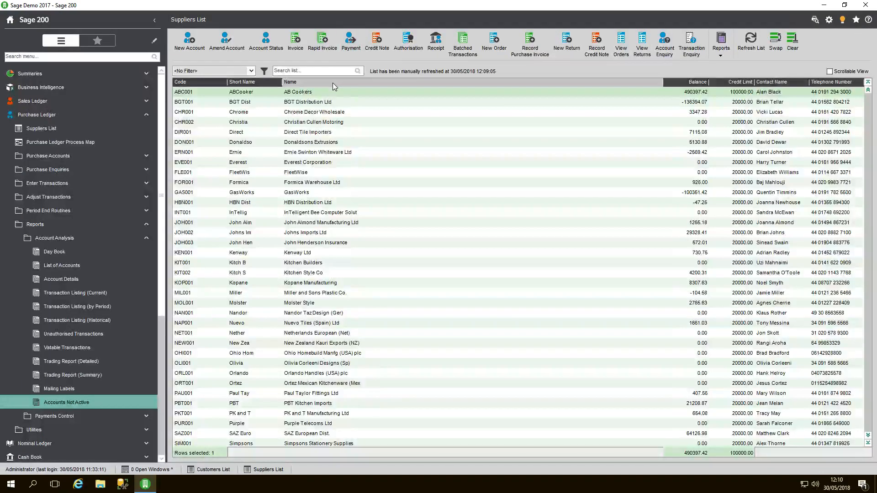
# Step: Set the Atlas Ranges Ltd supplier account's active status to Active, save and close the form, and refresh the Suppliers List
pyautogui.click(265, 45)
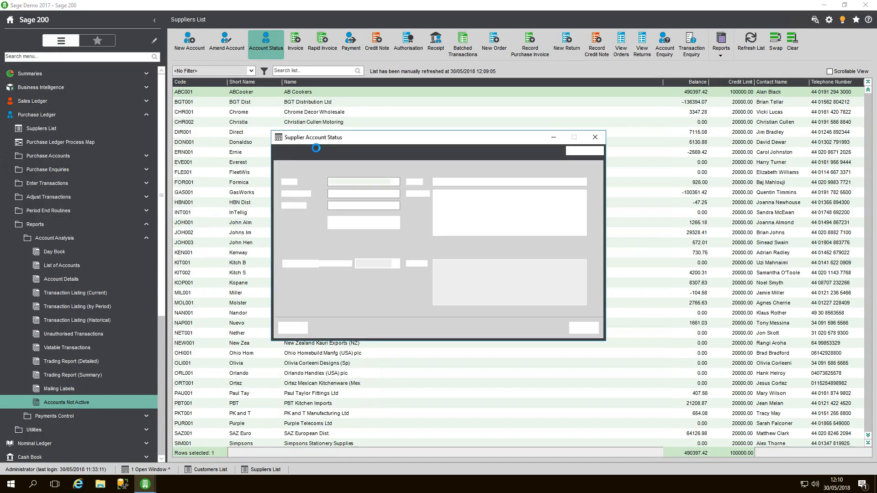
pyautogui.click(397, 182)
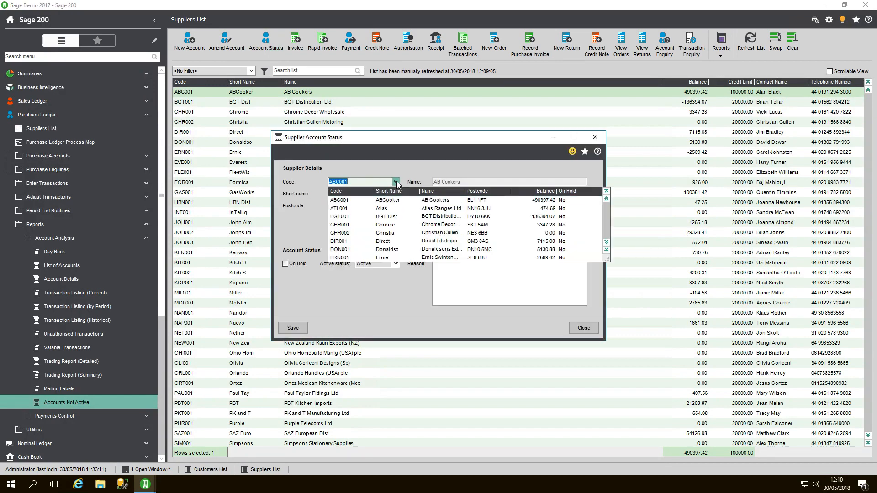
pyautogui.click(378, 208)
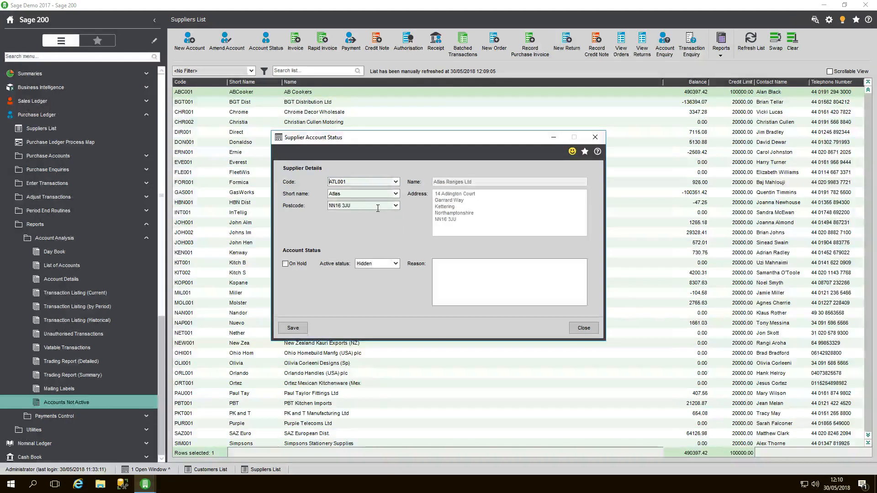
pyautogui.click(383, 264)
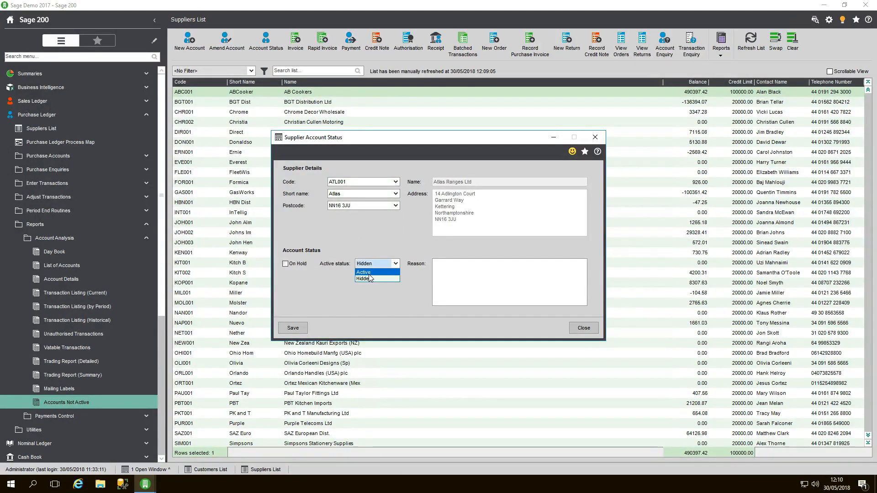
pyautogui.click(370, 277)
pyautogui.click(293, 328)
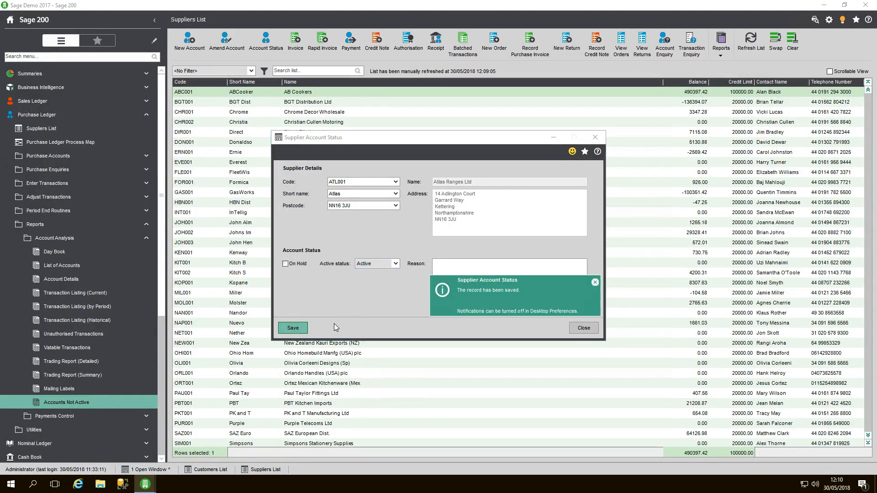
pyautogui.click(579, 334)
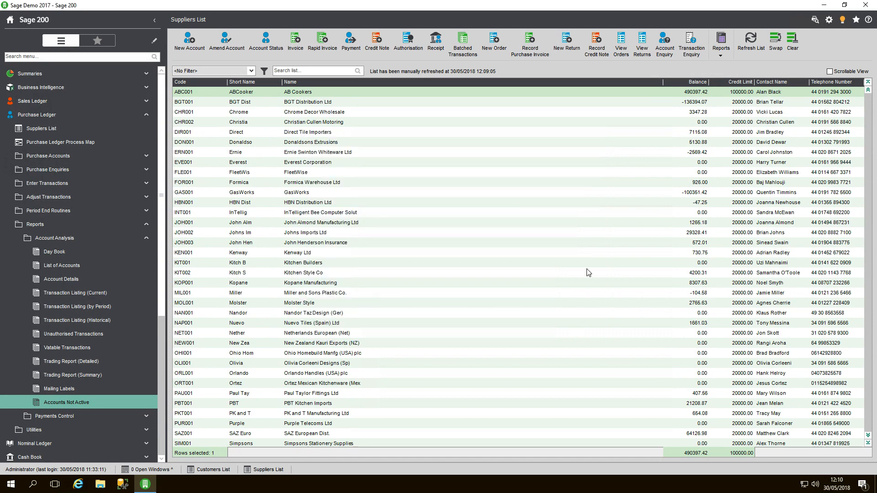
pyautogui.click(751, 40)
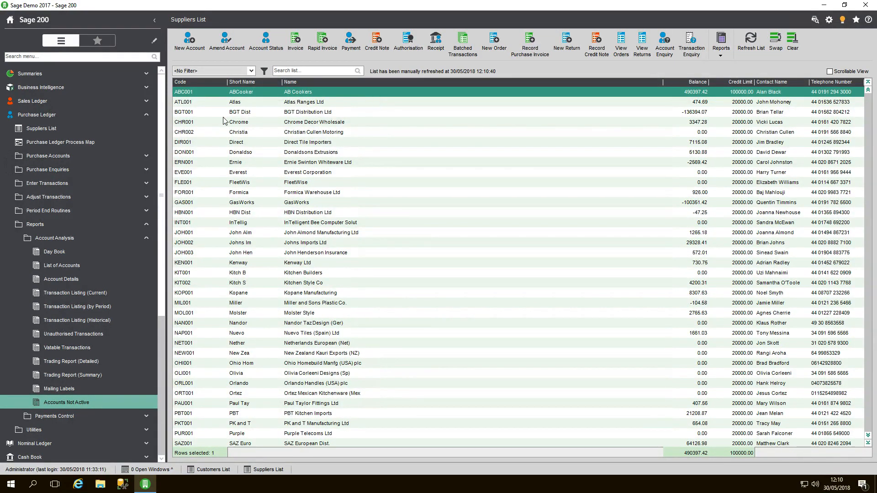
# Step: Open the Bank Account List in the Cash Book
pyautogui.click(144, 123)
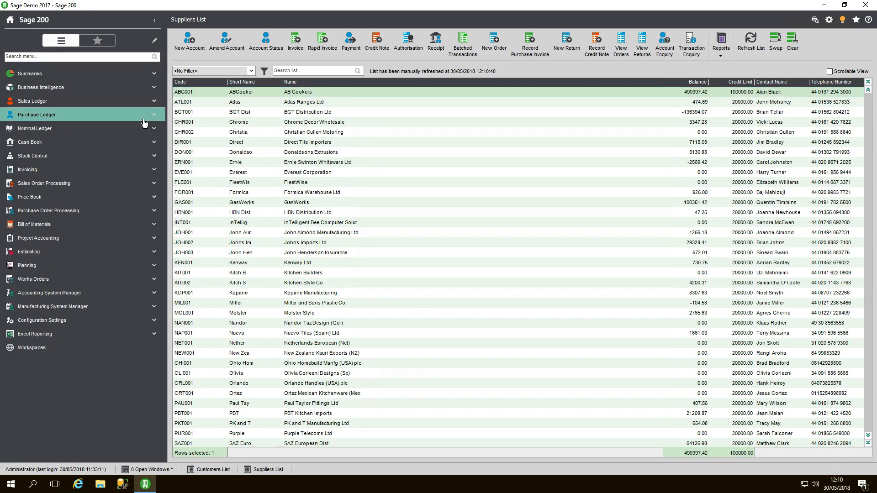
pyautogui.click(110, 145)
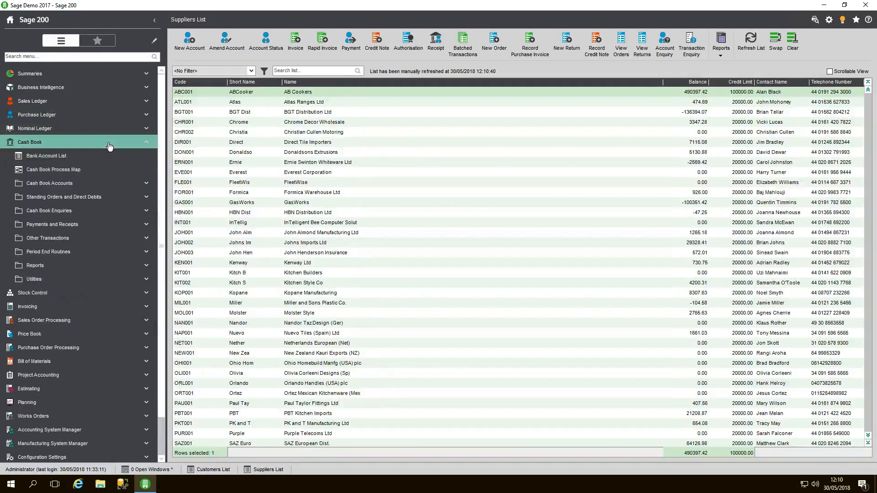
pyautogui.click(90, 157)
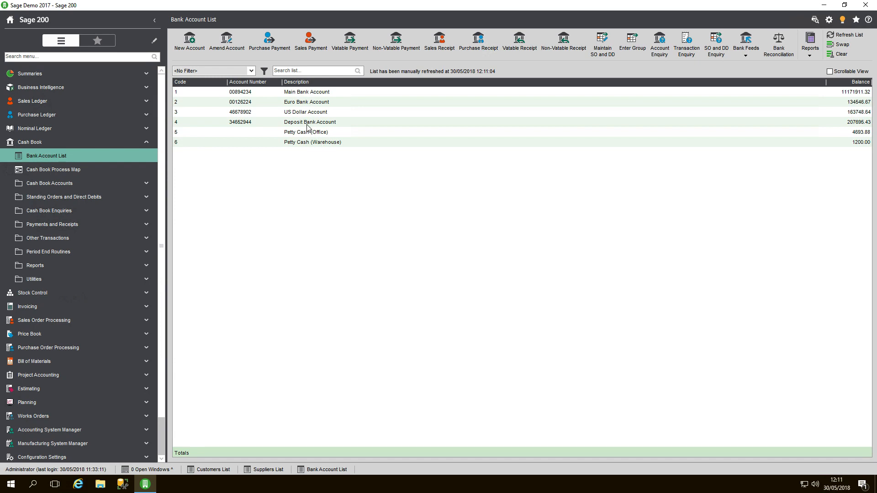
# Step: Amend the Hidden Bank account's active status to Active, save it, close the form, and refresh the Bank Account List
pyautogui.click(225, 49)
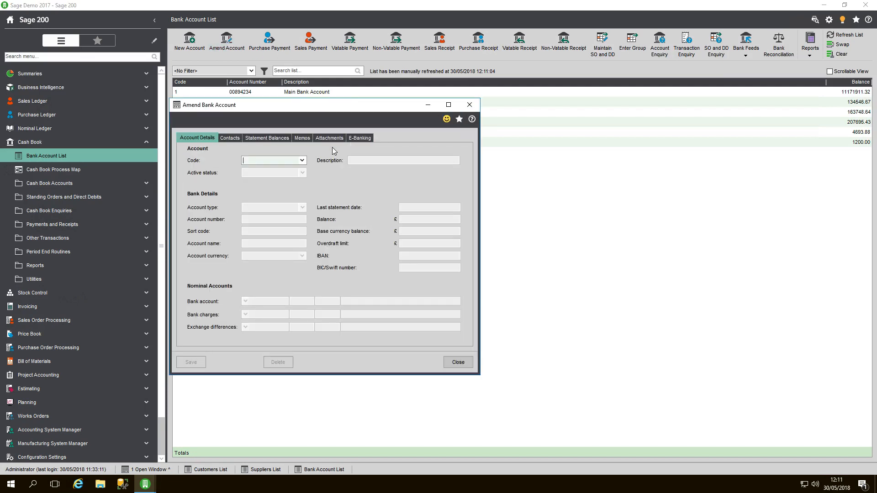
pyautogui.click(302, 160)
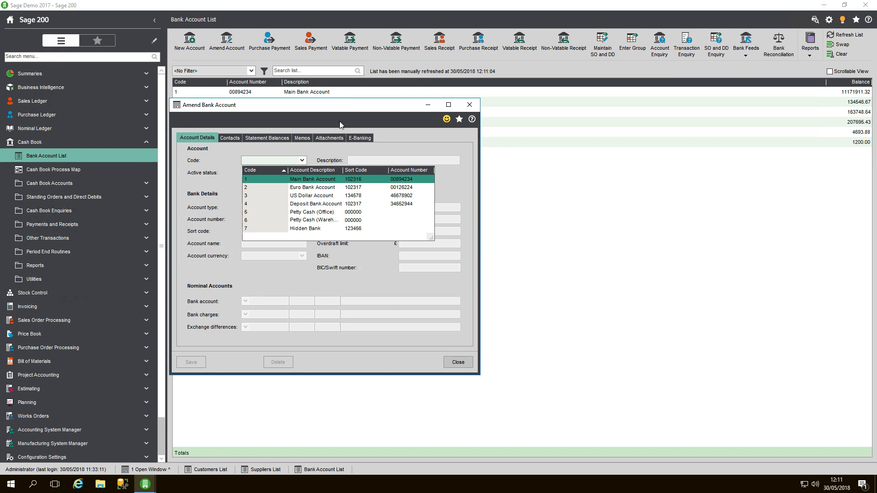
pyautogui.moveTo(344, 109); pyautogui.dragTo(459, 175)
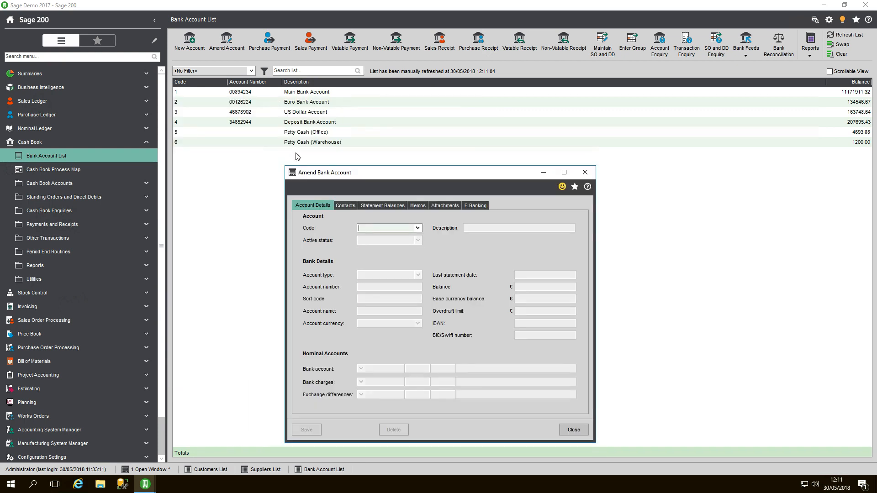
pyautogui.click(418, 228)
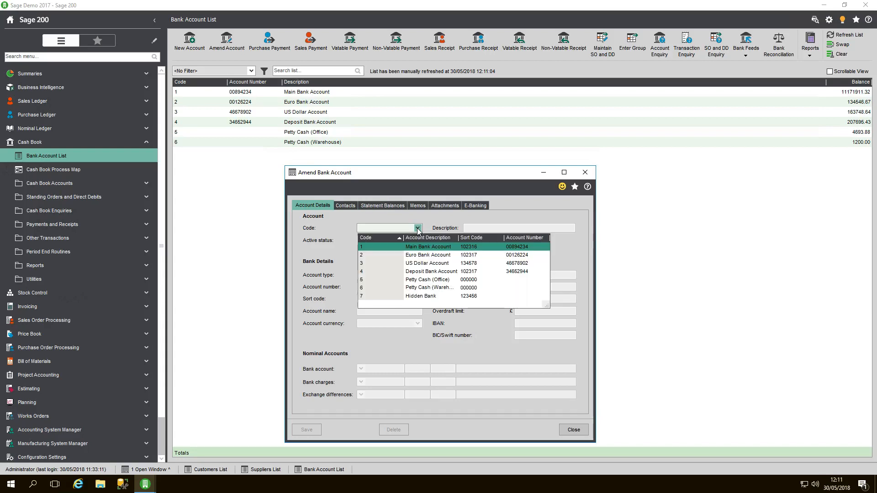
pyautogui.click(420, 296)
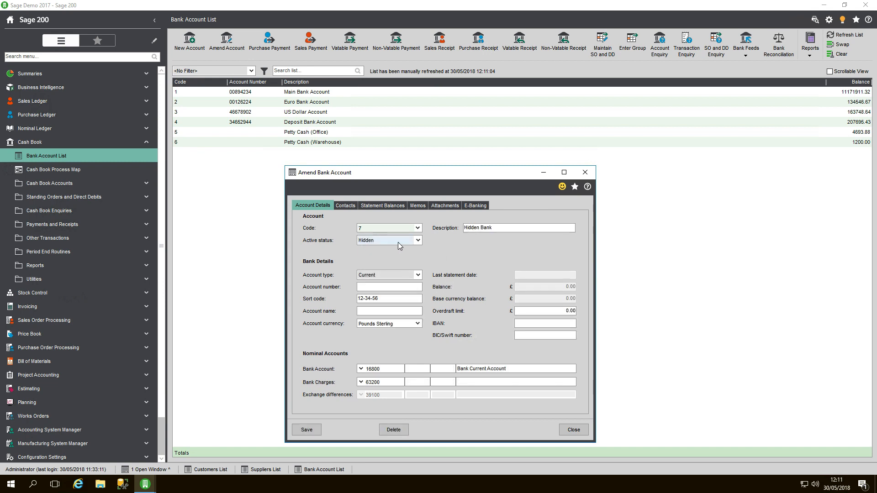
pyautogui.click(418, 240)
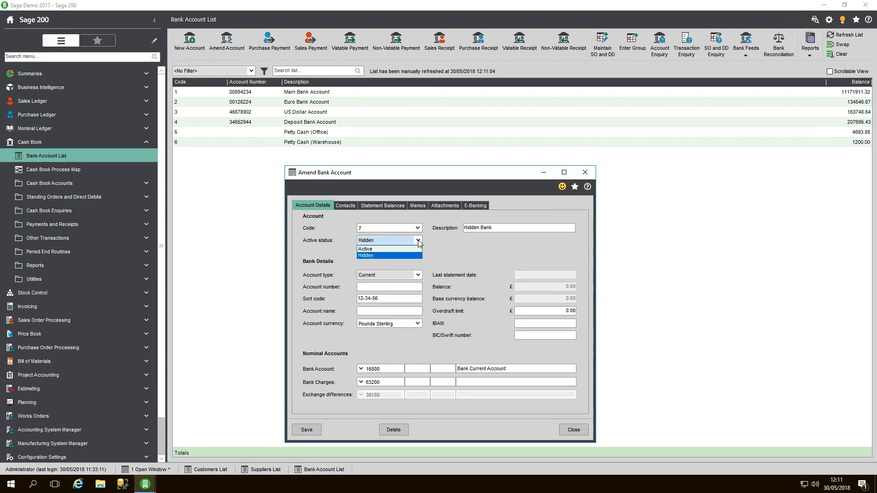
pyautogui.click(389, 250)
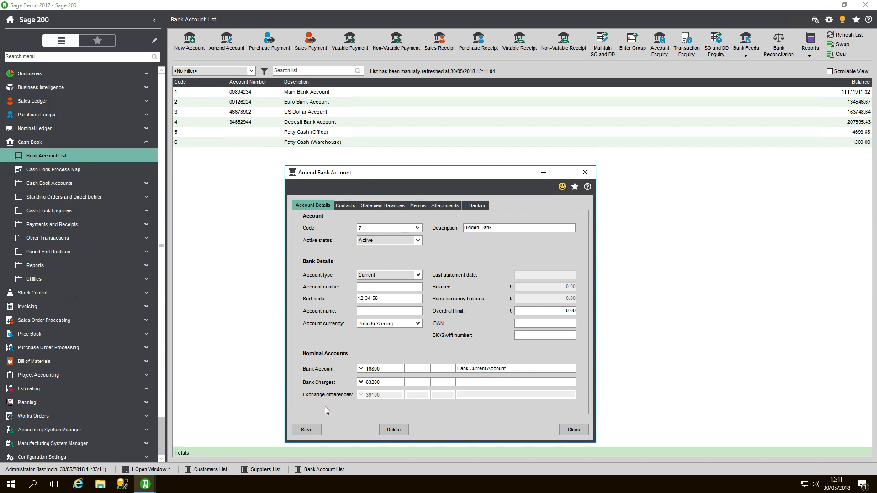
pyautogui.click(306, 430)
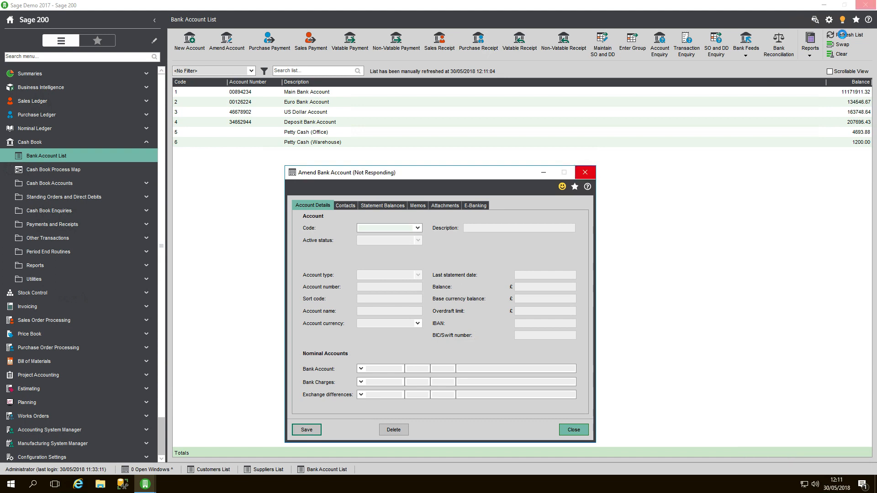
pyautogui.click(844, 37)
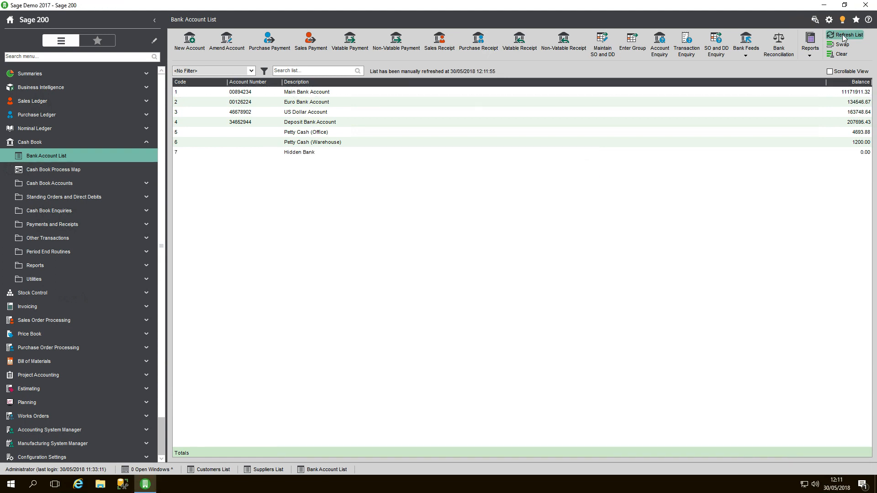
pyautogui.click(310, 157)
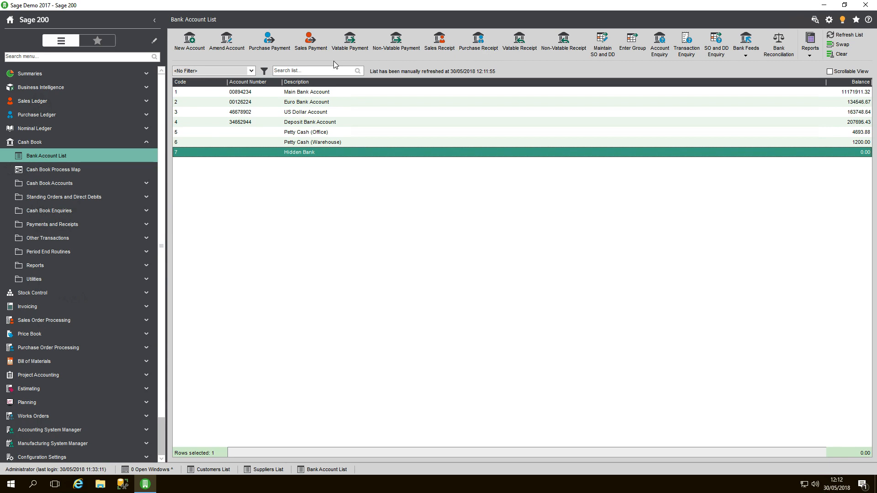
# Step: Open the Nominal List in the Nominal Ledger
pyautogui.click(60, 143)
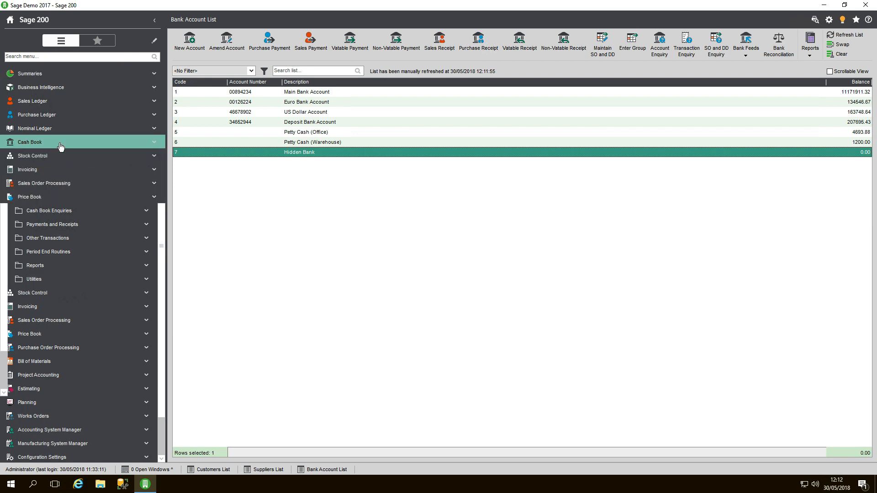
pyautogui.click(54, 130)
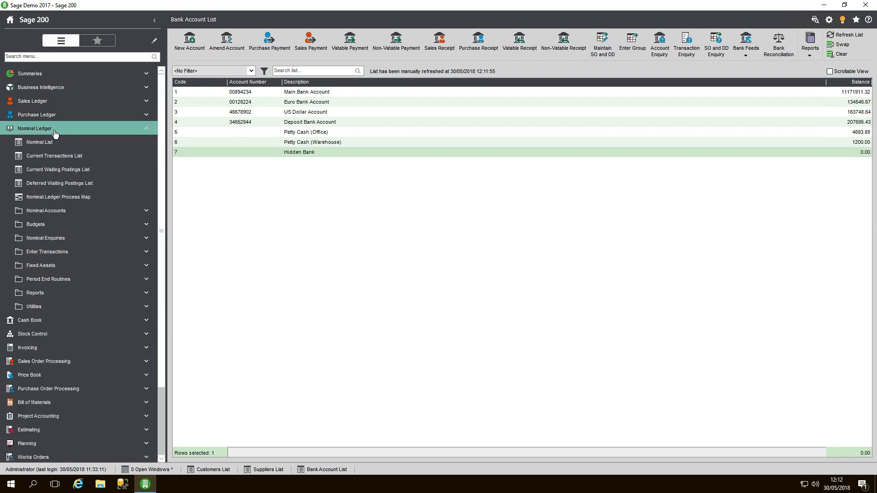
pyautogui.click(55, 142)
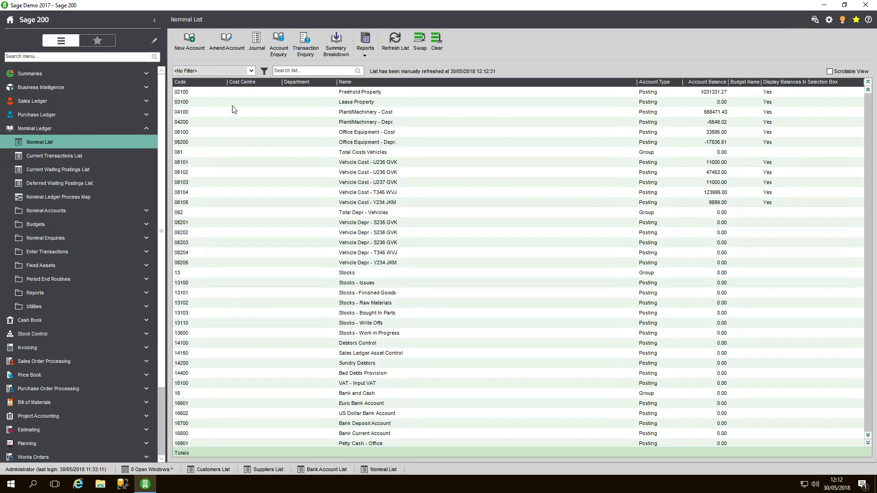
# Step: Open the Lease Property nominal account for amendment, check whether its active status can be changed, and close it without saving
pyautogui.click(418, 103)
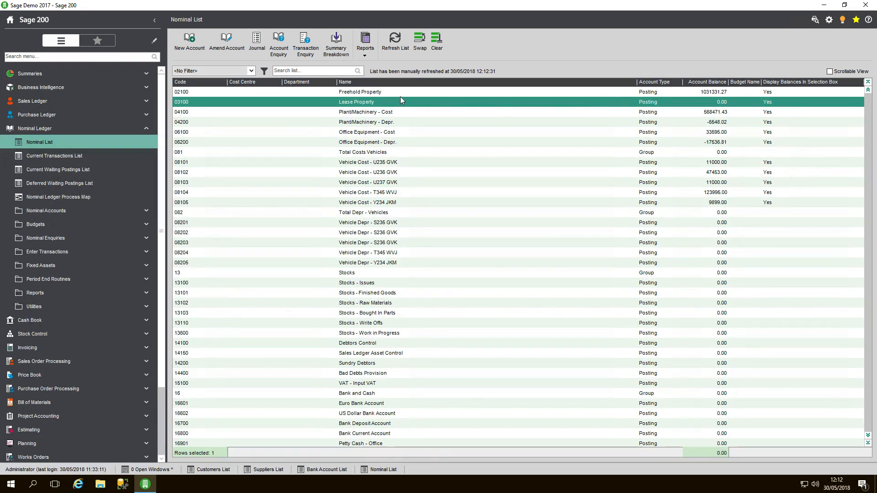
pyautogui.click(231, 43)
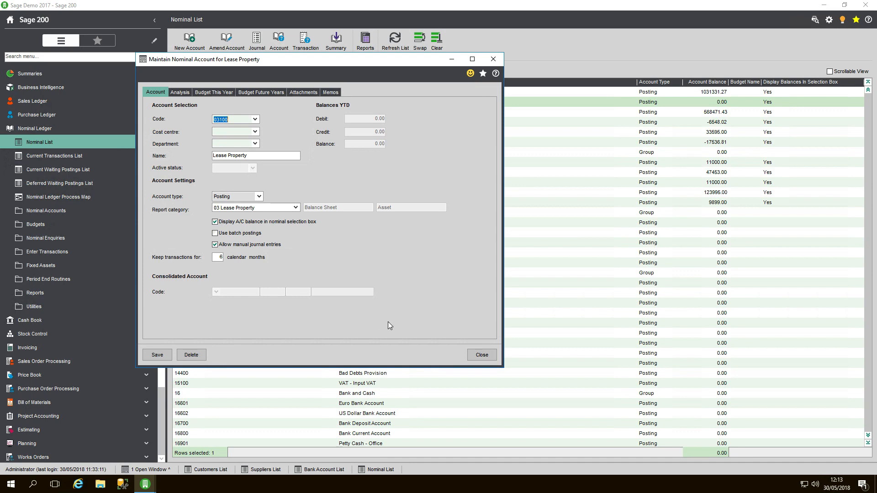
pyautogui.click(479, 356)
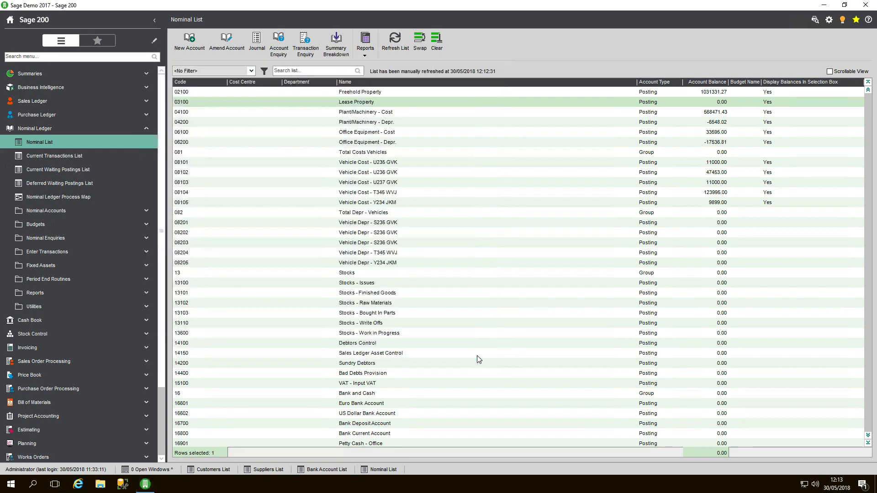
# Step: Enable restricting account selection to existing and active accounts in the Nominal Ledger settings and save them
pyautogui.click(79, 310)
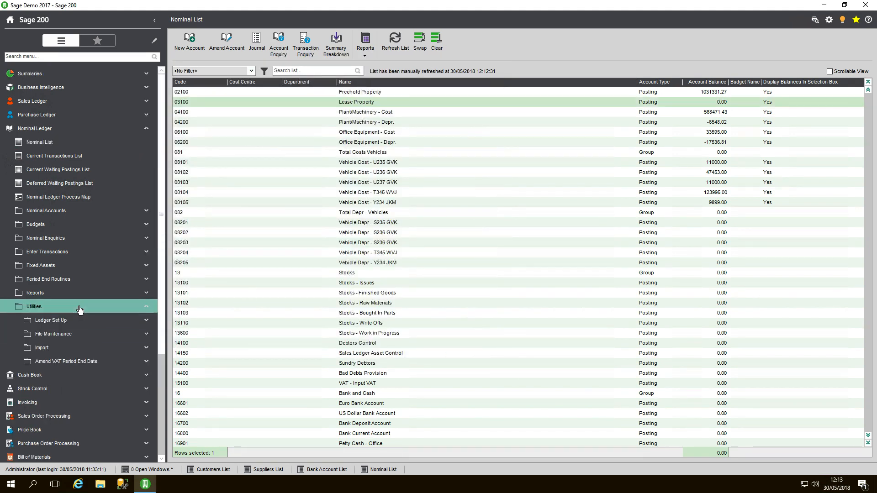
pyautogui.click(72, 322)
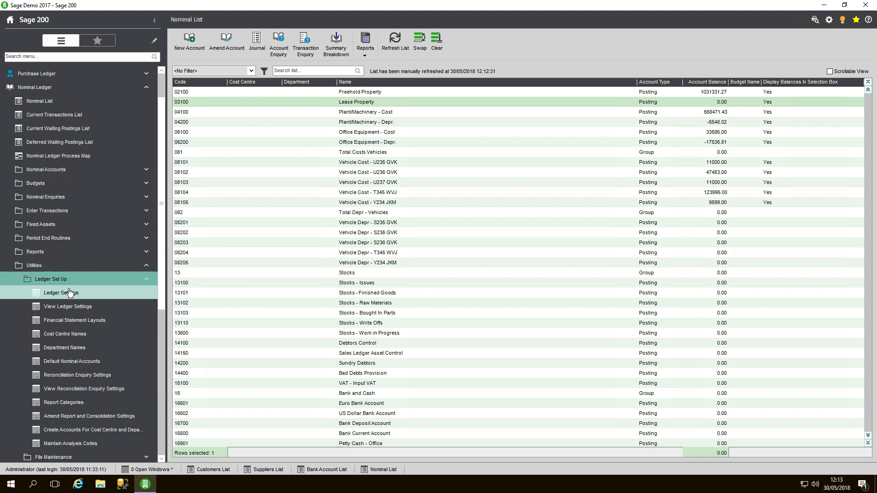
pyautogui.click(70, 293)
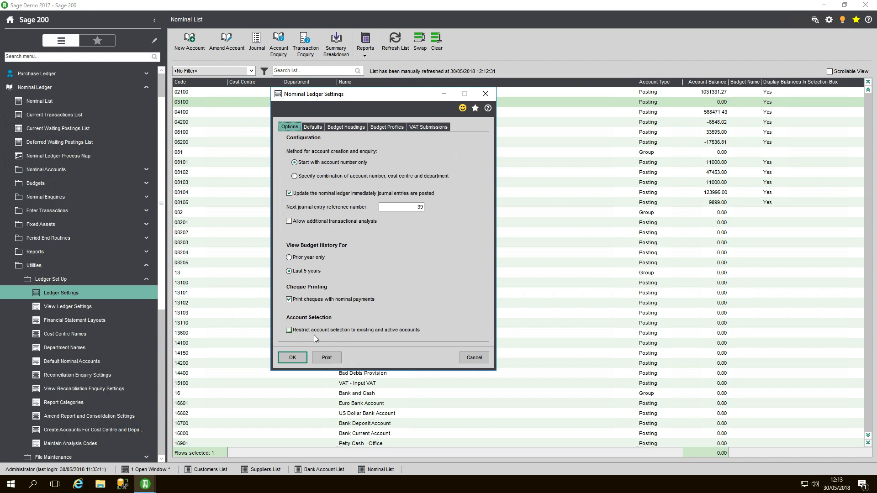
pyautogui.click(289, 331)
pyautogui.click(292, 357)
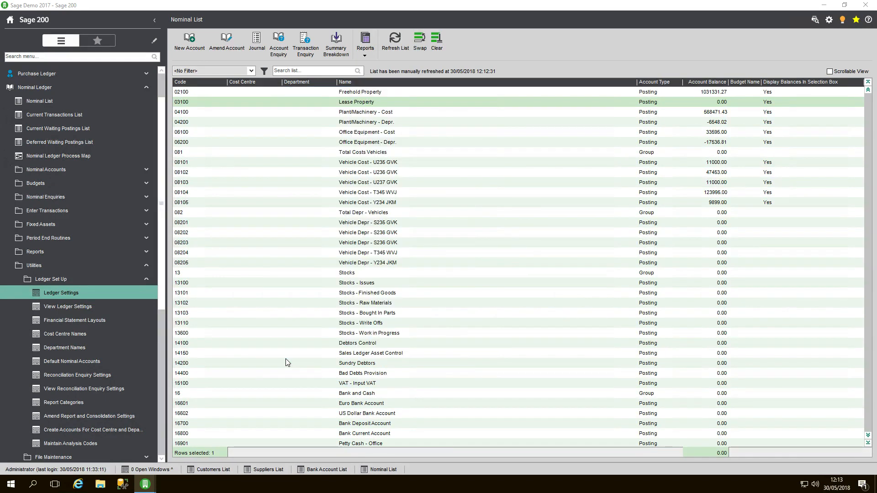
# Step: Set the Lease Property nominal account's active status to Hidden, save and close it, and refresh the Nominal List
pyautogui.click(327, 103)
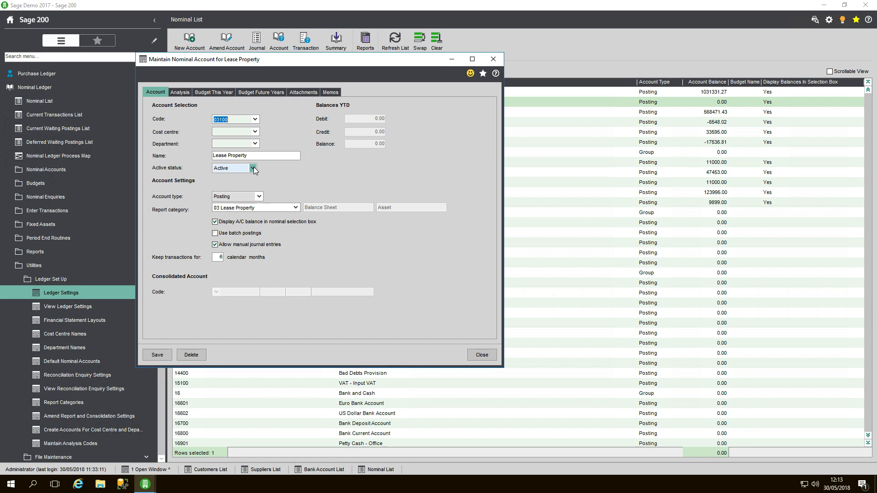
pyautogui.click(254, 169)
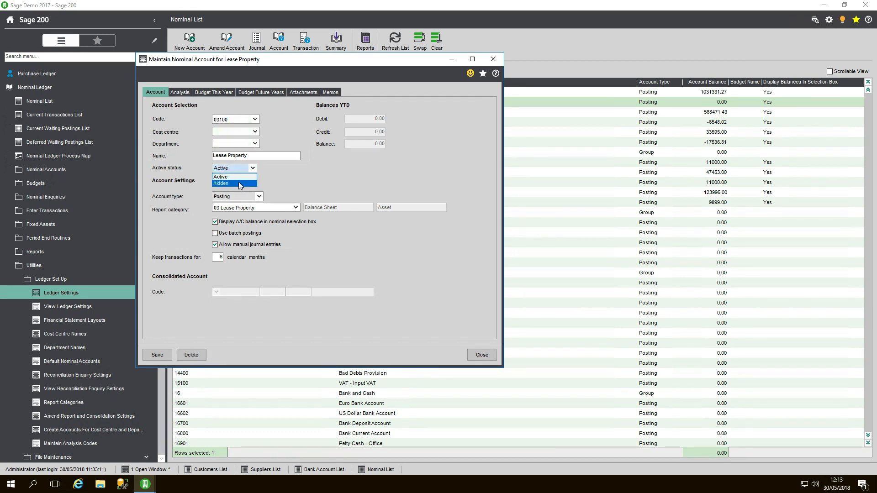
pyautogui.click(237, 183)
pyautogui.click(156, 356)
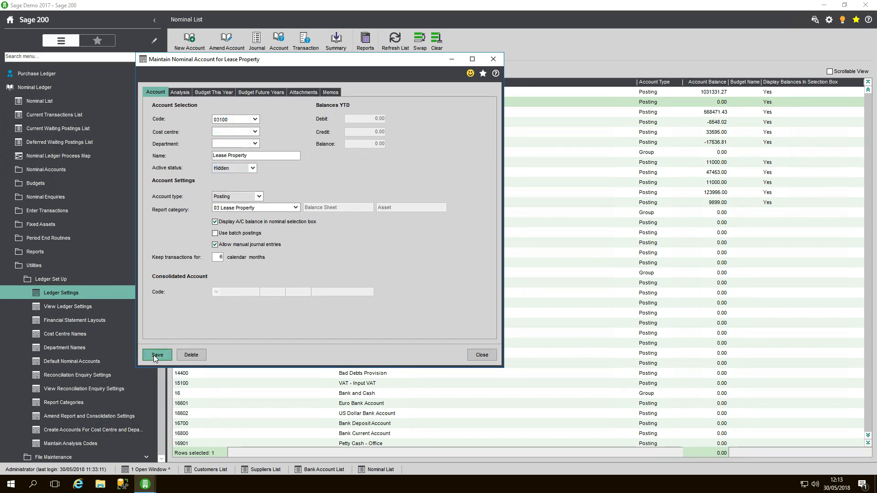
pyautogui.click(482, 355)
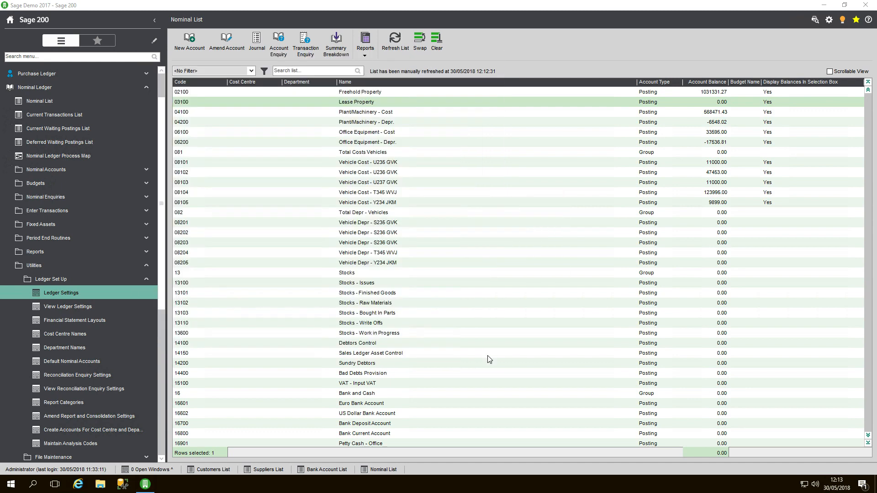
pyautogui.click(394, 48)
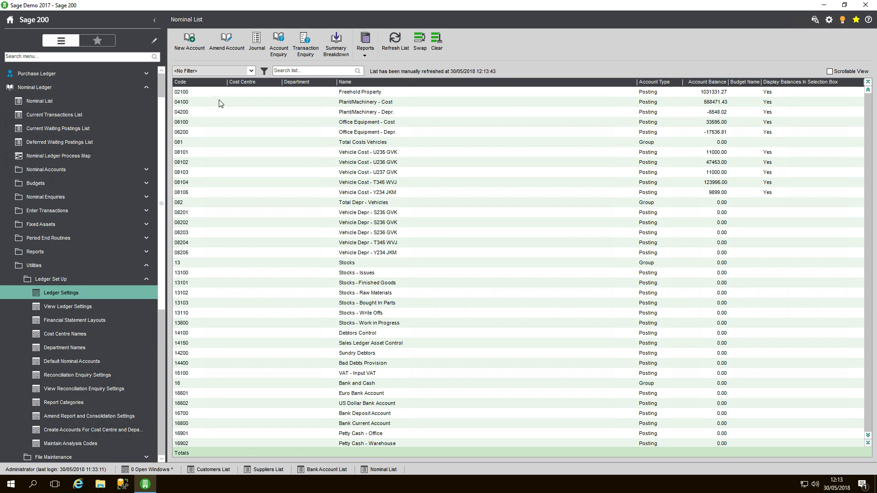
# Step: Start a journal entry titled 123, check which nominal accounts its code list offers, and close it without saving
pyautogui.click(257, 44)
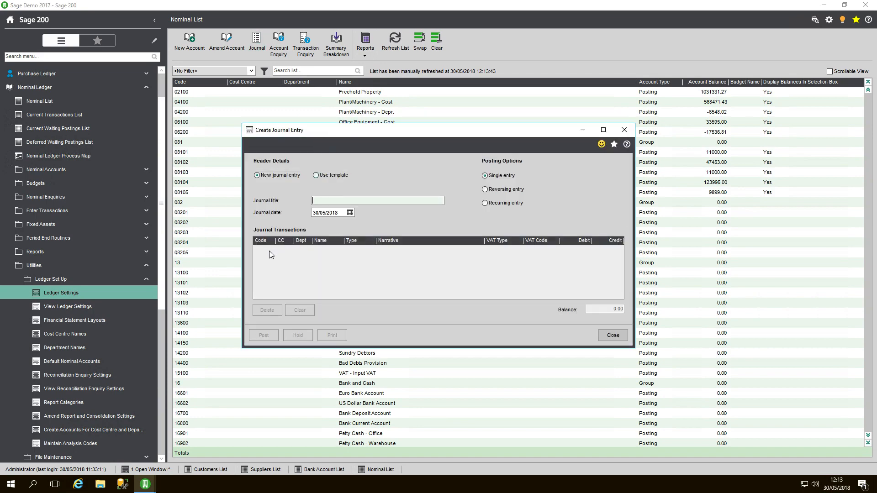
pyautogui.write('123')
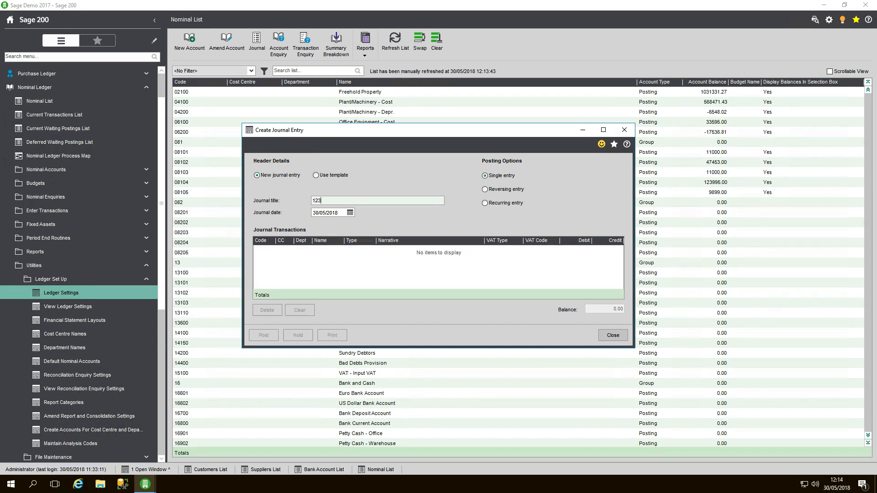
pyautogui.press('Tab')
pyautogui.press('Tab')
pyautogui.click(271, 255)
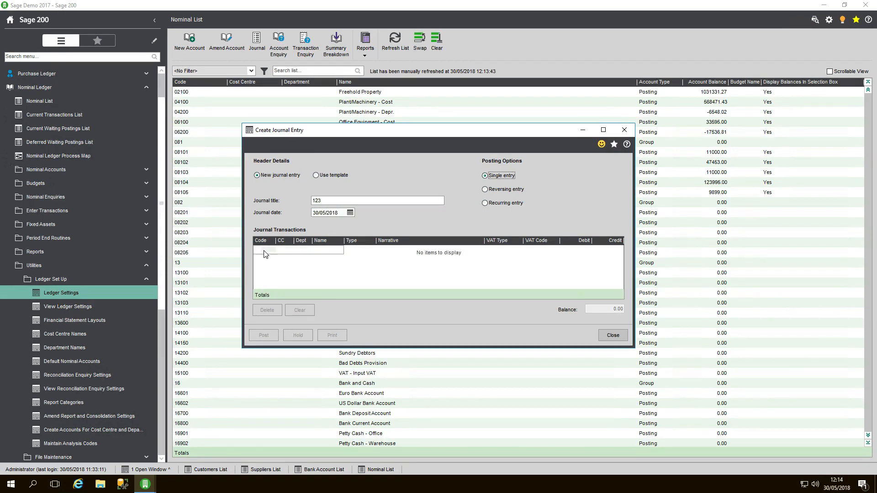
pyautogui.click(256, 251)
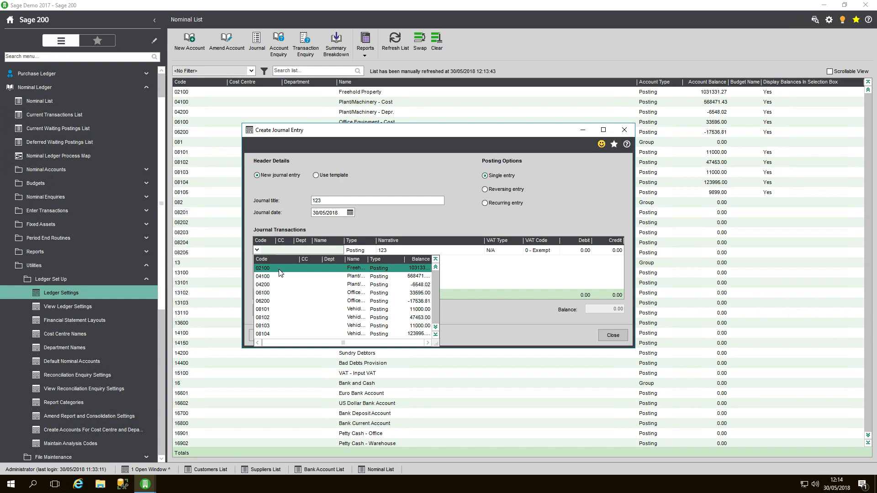
pyautogui.click(362, 217)
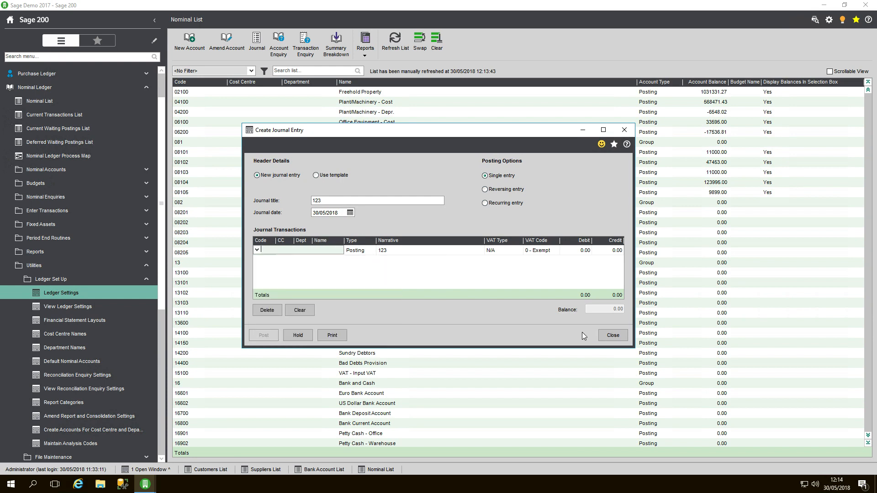
pyautogui.click(613, 335)
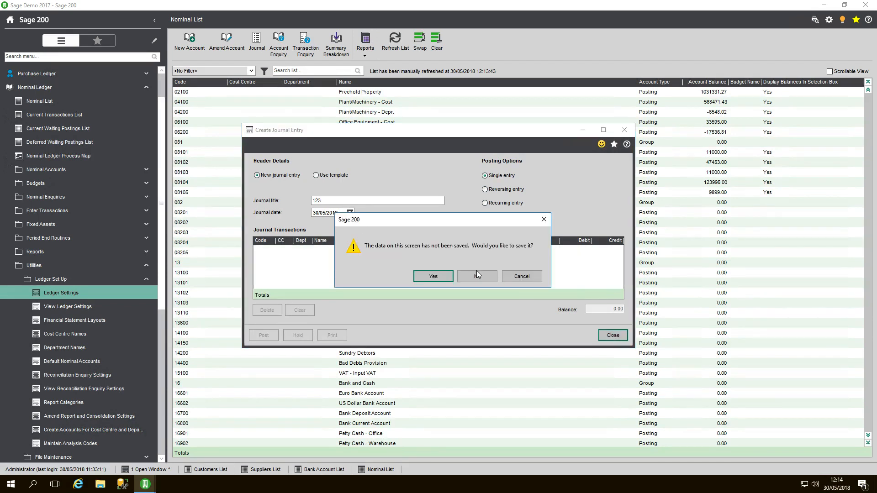
pyautogui.click(476, 274)
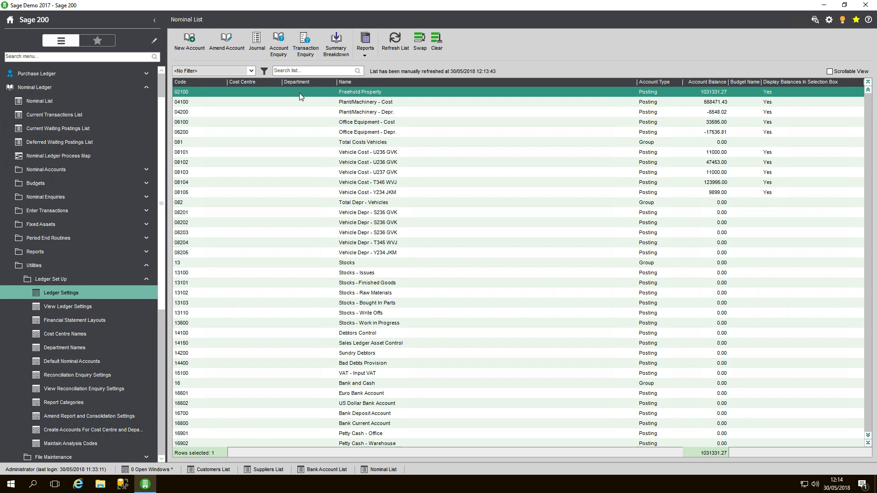
# Step: Open nominal account maintenance, select account 03100 Lease Property, set its active status to Active, and save and close it
pyautogui.click(226, 48)
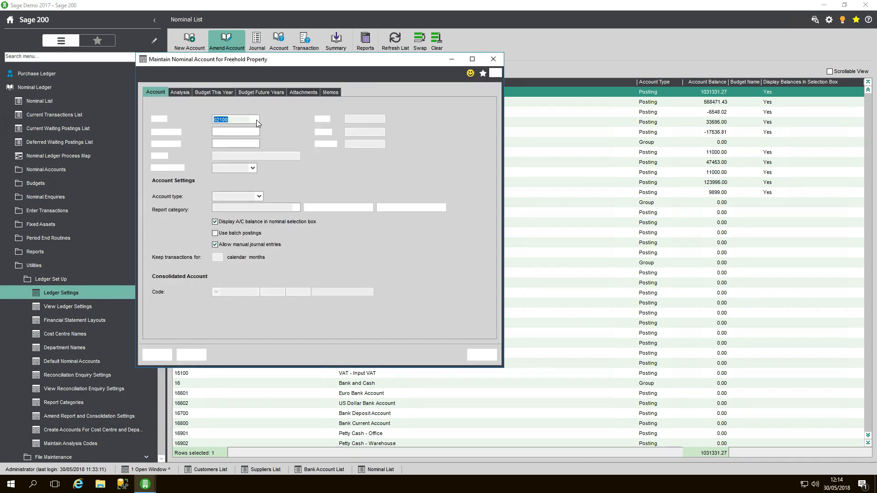
pyautogui.click(256, 120)
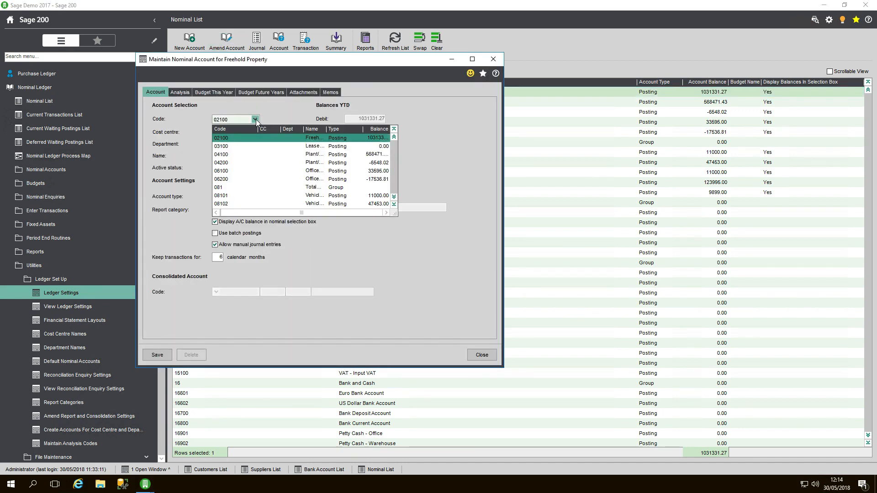
pyautogui.press('Escape')
pyautogui.press('Down')
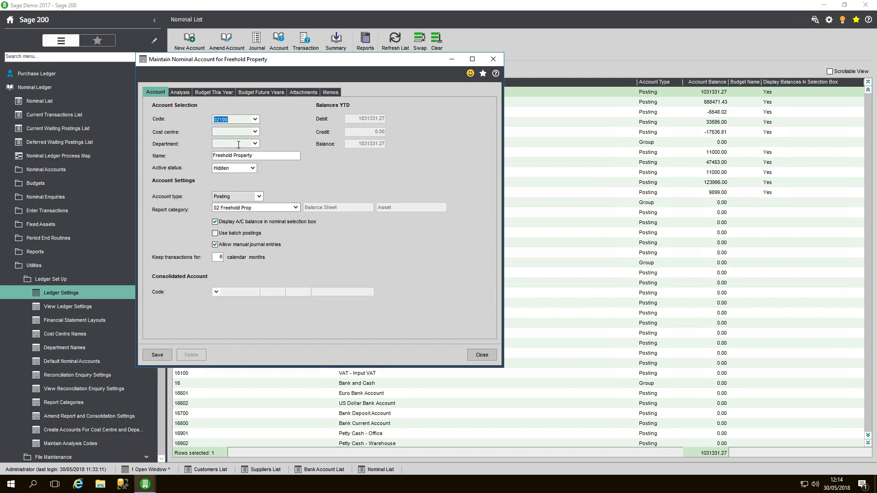
pyautogui.click(252, 169)
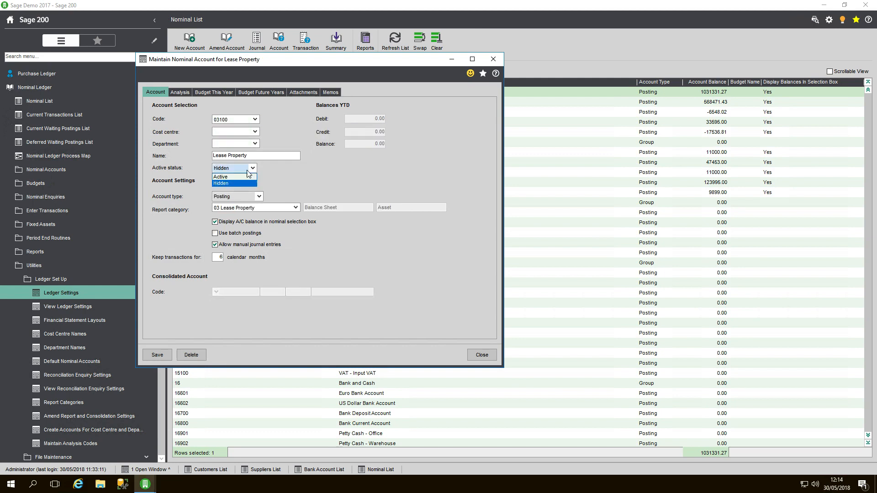
pyautogui.click(155, 359)
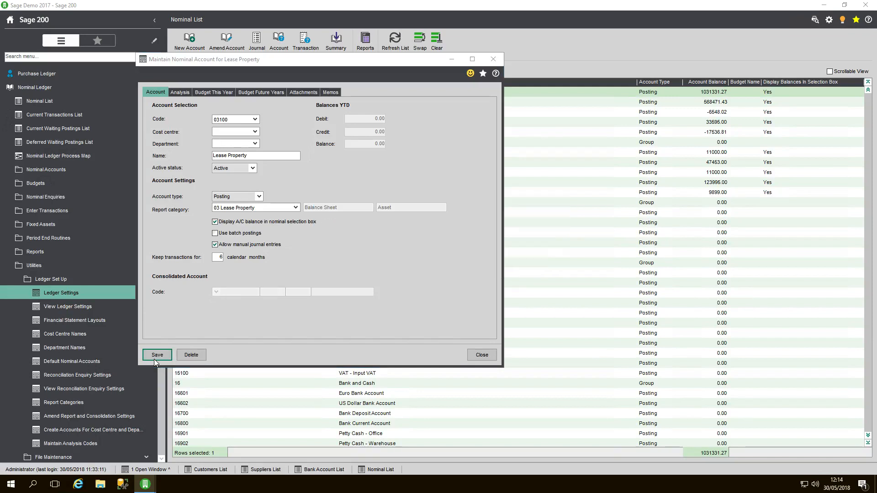
pyautogui.click(481, 355)
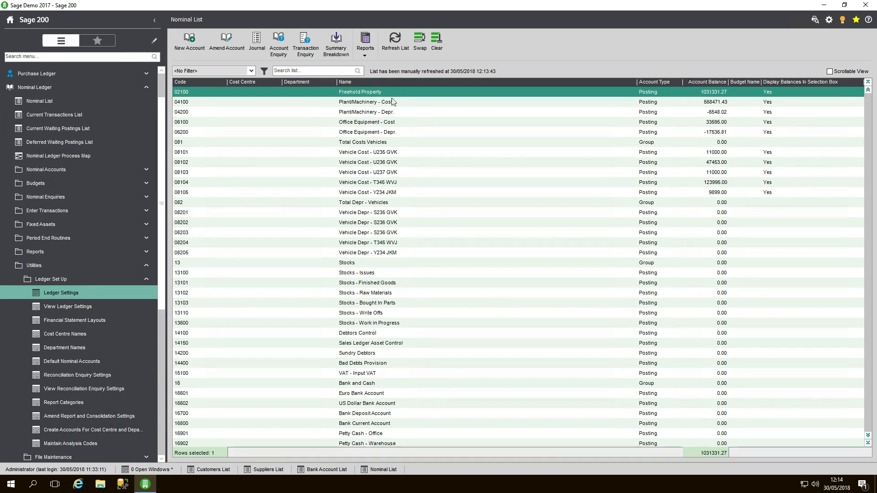
# Step: Turn off restricting account selection to existing and active accounts in the Nominal Ledger settings and save them
pyautogui.click(73, 293)
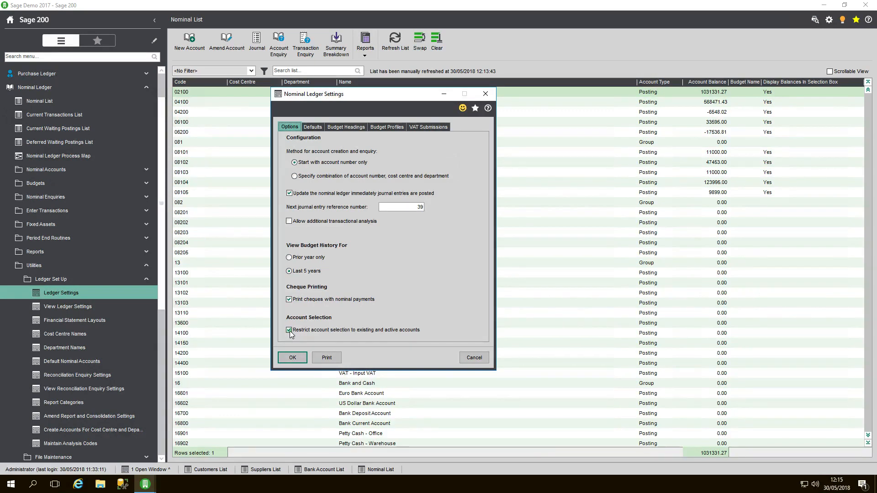
pyautogui.click(290, 331)
pyautogui.click(290, 359)
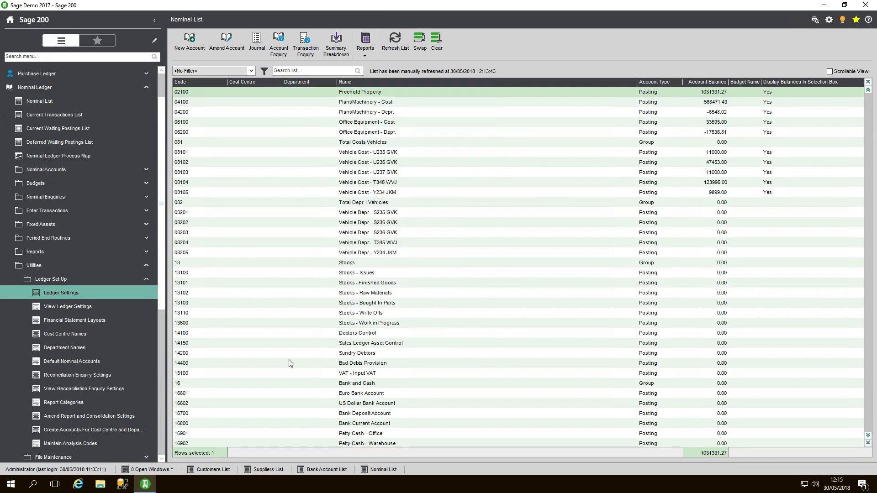
# Step: Reopen the Nominal Ledger settings, turn the restriction to existing and active accounts back on, and save them
pyautogui.click(74, 293)
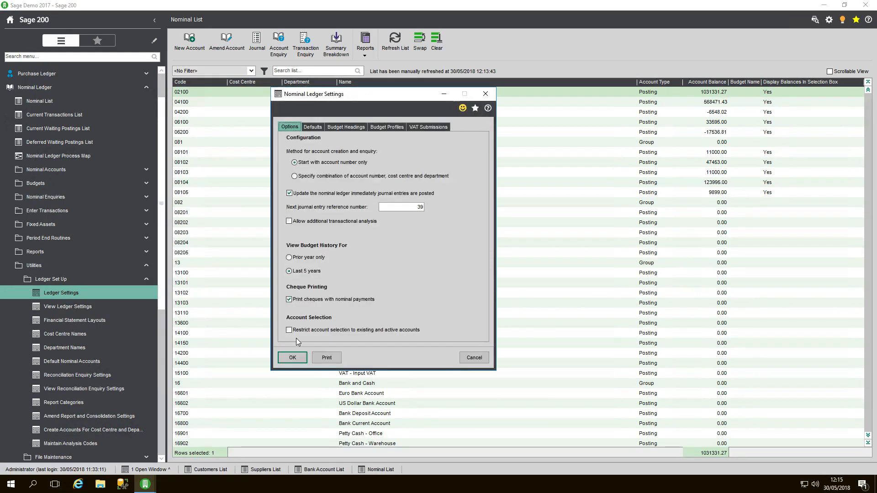
pyautogui.click(289, 330)
pyautogui.click(293, 359)
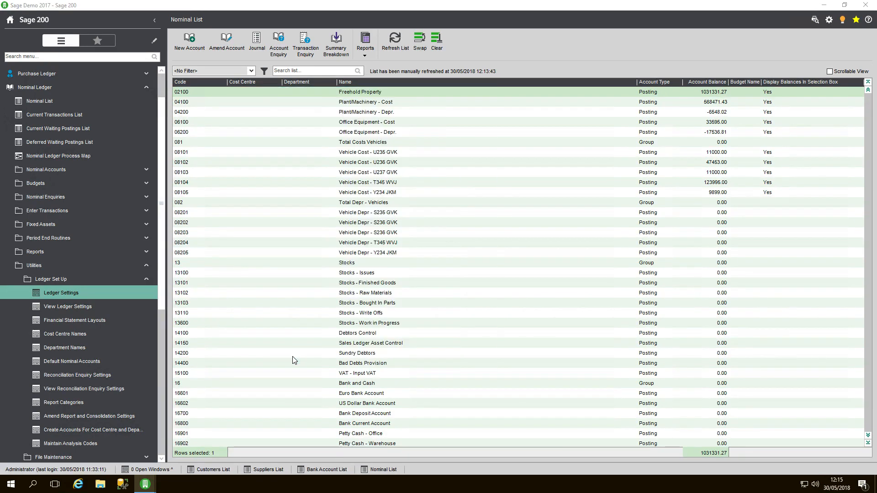
# Step: Refresh the Nominal List and open the Lease Property nominal account for amendment
pyautogui.click(278, 103)
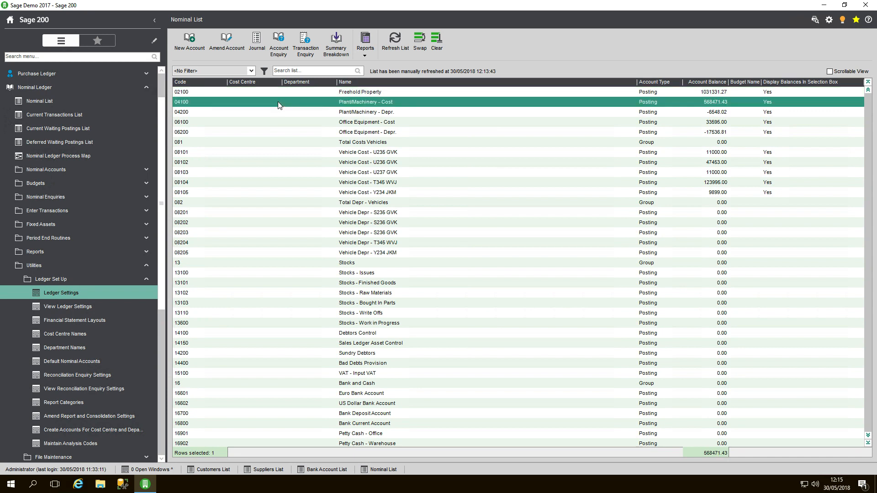
pyautogui.click(395, 44)
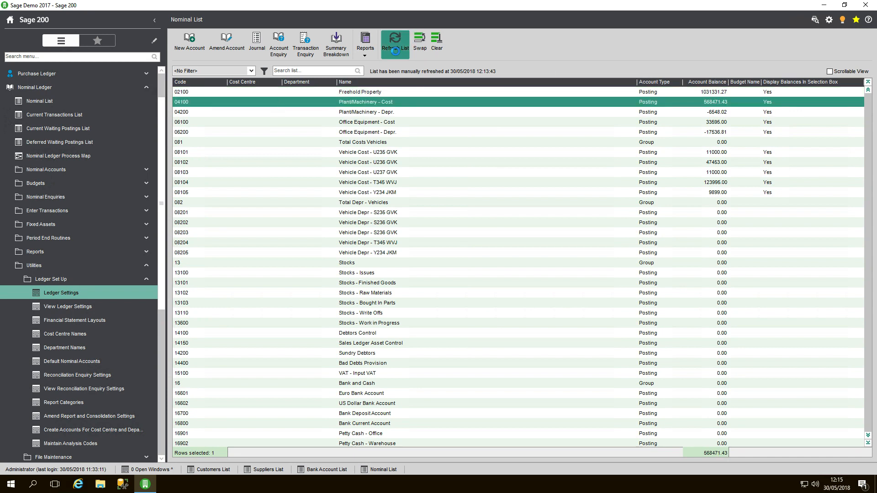
pyautogui.click(282, 102)
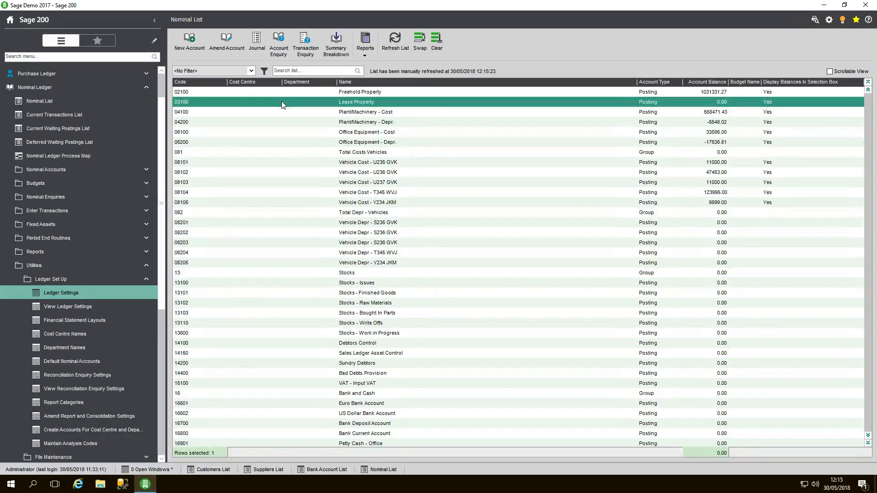
pyautogui.click(226, 44)
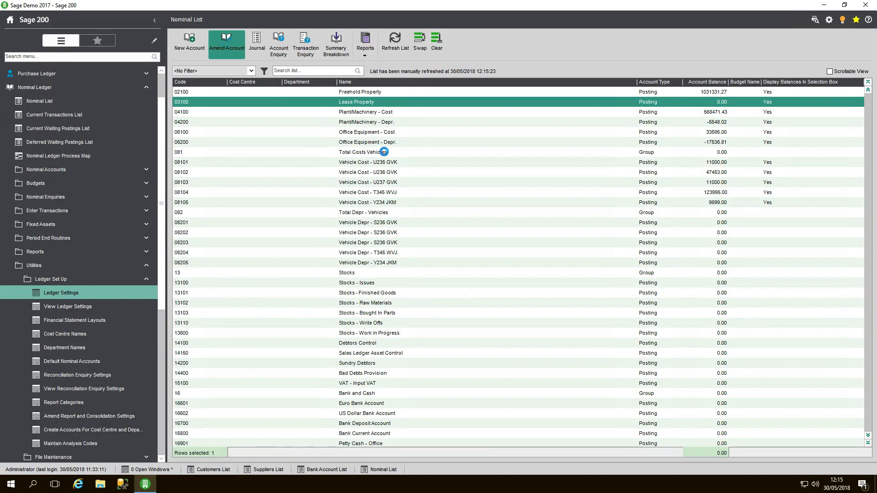